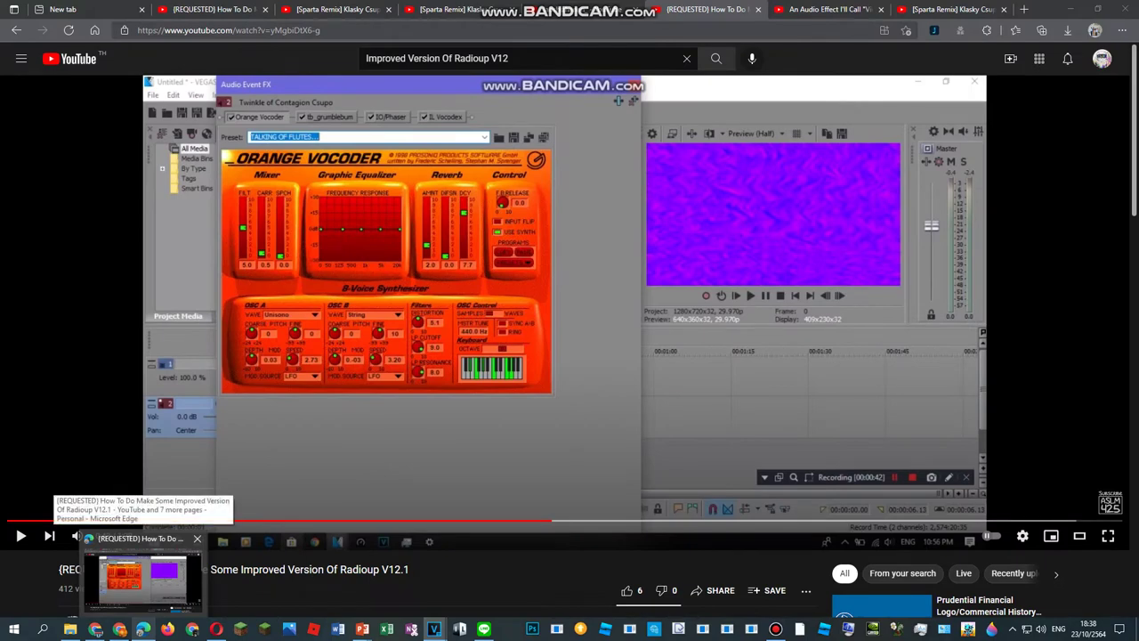
- Add tb_grumblebum, IO/Phaser and IL Vocodex (demo) after Effect in the Klasky Csupo audio event's plug-in chain
{"action": "left_click", "coordinate": [143, 628]}
{"action": "left_click", "coordinate": [317, 342]}
{"action": "double_click", "coordinate": [318, 342]}
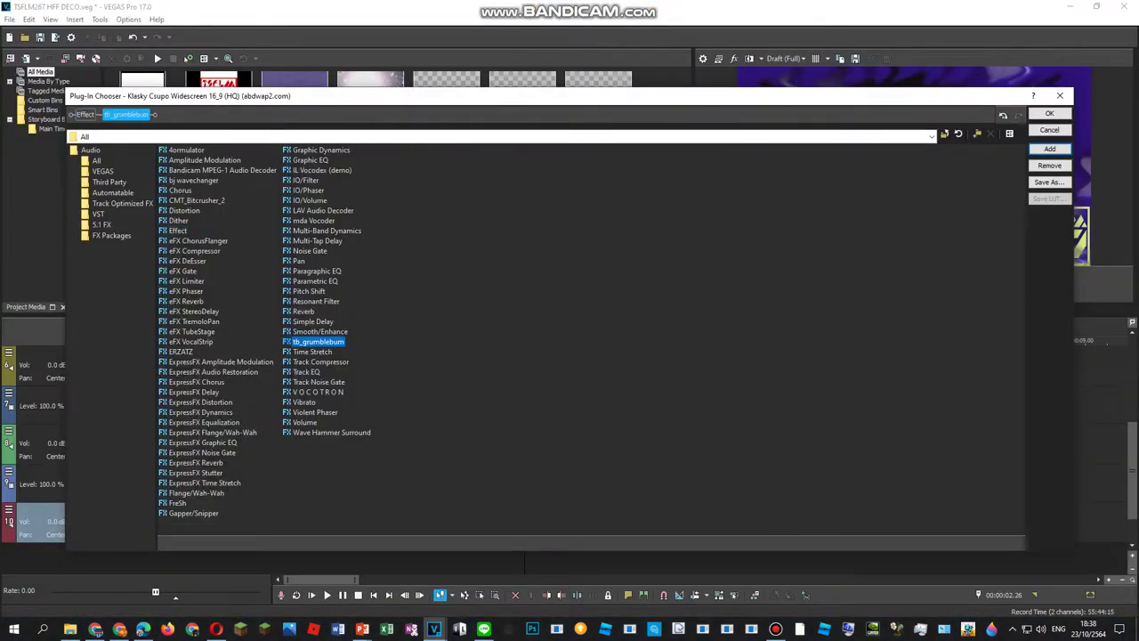
{"action": "left_click", "coordinate": [308, 190]}
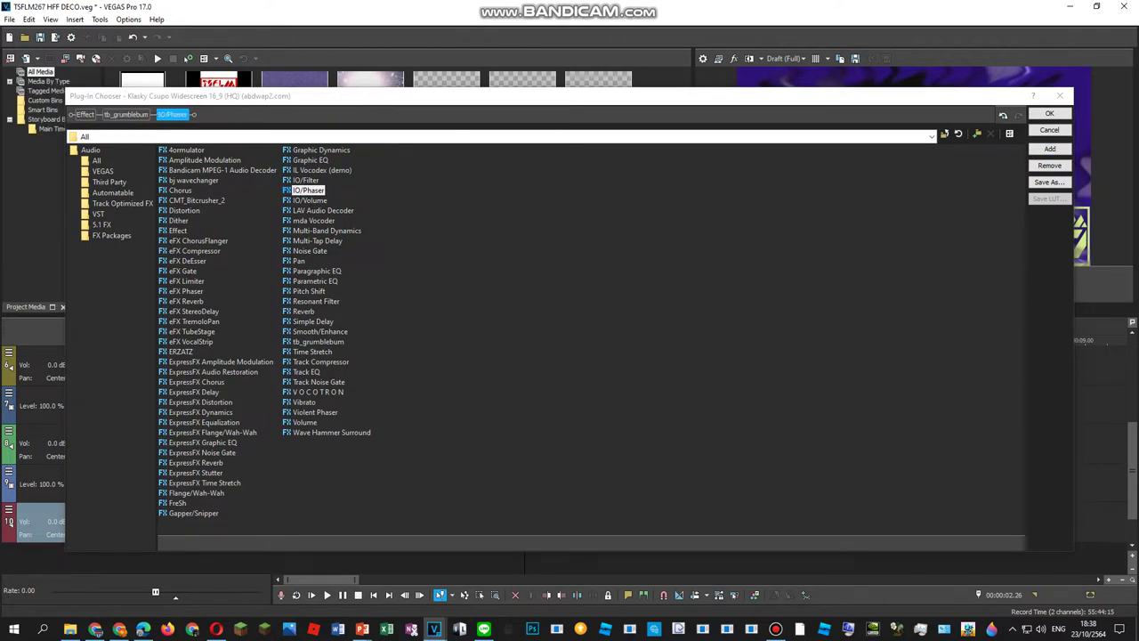
{"action": "left_click", "coordinate": [321, 170]}
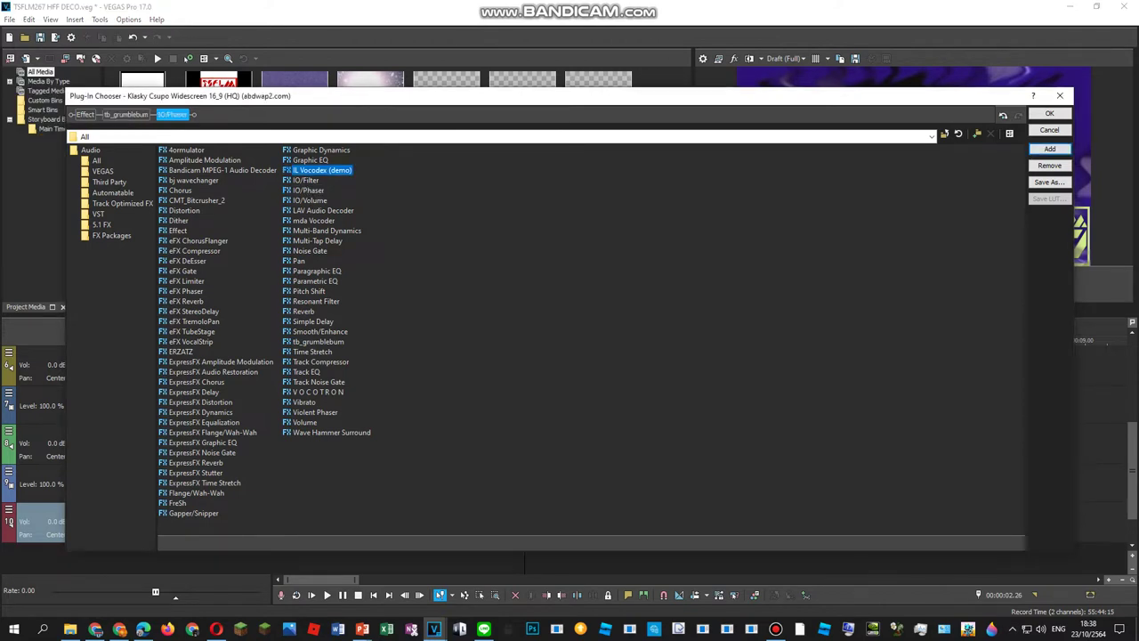
{"action": "left_click", "coordinate": [85, 115]}
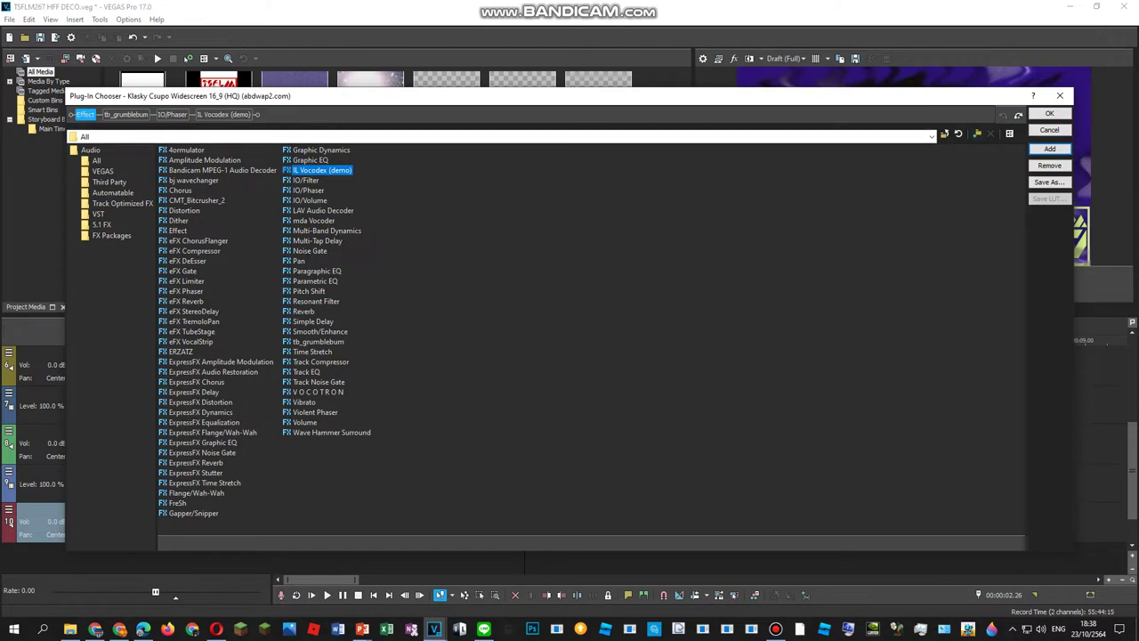
{"action": "left_click", "coordinate": [1049, 114]}
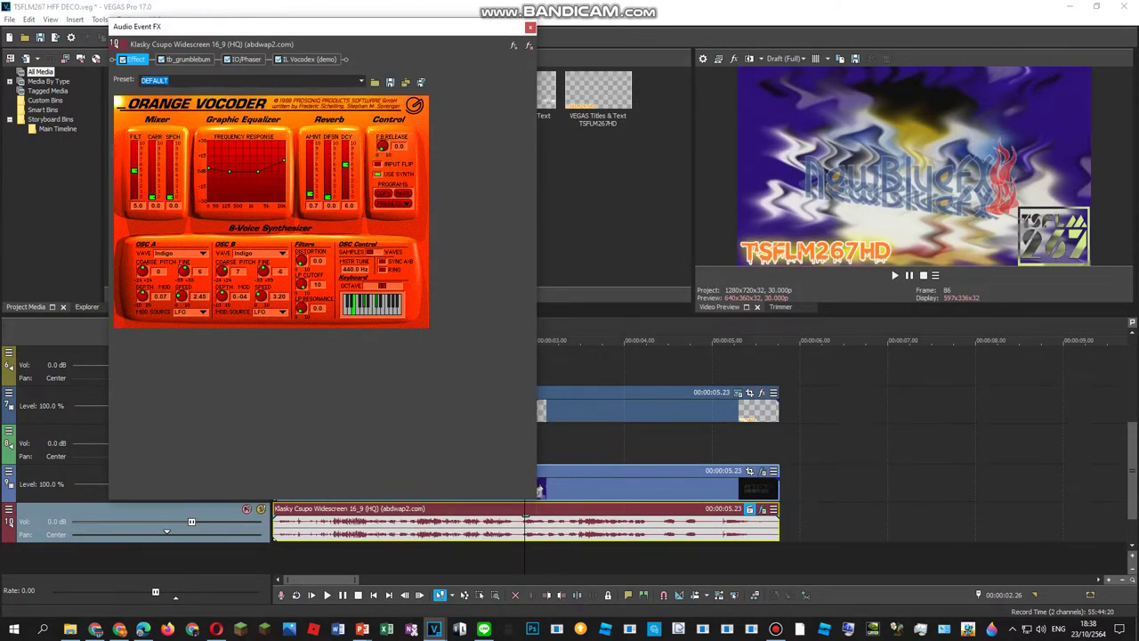
- Load the TALKING OF FLUTES... preset in the Orange Vocoder effect
{"action": "left_click", "coordinate": [362, 81]}
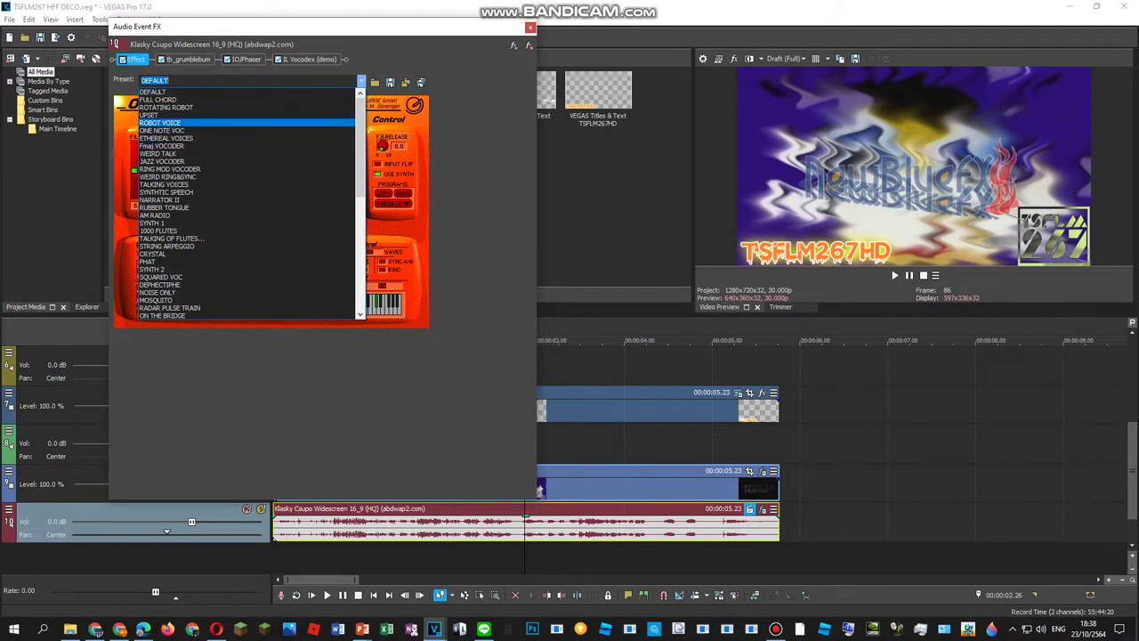
{"action": "key", "text": "Down"}
{"action": "key", "text": "Up"}
{"action": "key", "text": "Up"}
{"action": "key", "text": "Up"}
{"action": "key", "text": "Up"}
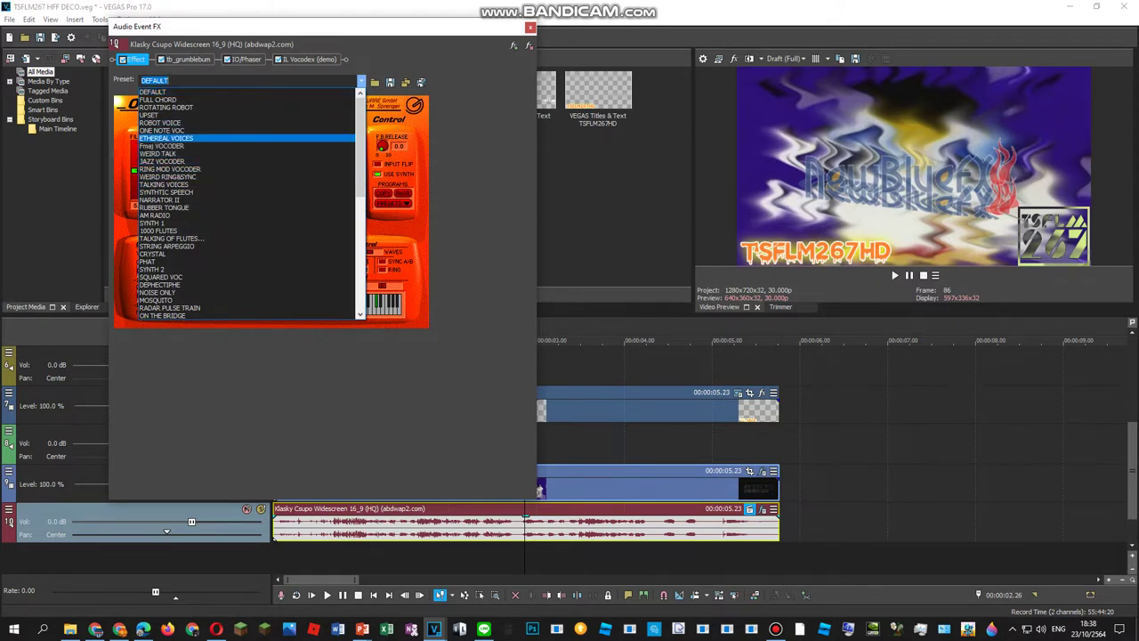
{"action": "key", "text": "Down"}
{"action": "key", "text": "Down"}
{"action": "key", "text": "Down"}
{"action": "key", "text": "Down"}
{"action": "key", "text": "Down"}
{"action": "key", "text": "Down"}
{"action": "key", "text": "Down"}
{"action": "key", "text": "Down"}
{"action": "key", "text": "Down"}
{"action": "key", "text": "Down"}
{"action": "key", "text": "Down"}
{"action": "key", "text": "Down"}
{"action": "key", "text": "Down"}
{"action": "key", "text": "Return"}
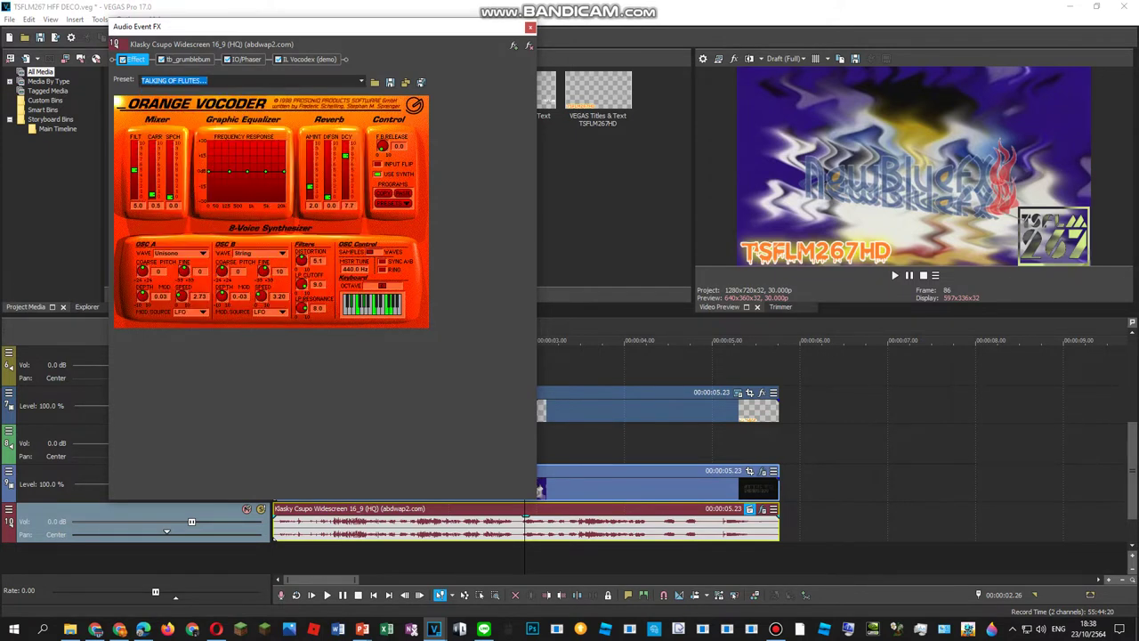
- Check the tb_grumblebum settings, switch to the YouTube tutorial in Edge and look up its tb_grumblebum and IO/Phaser presets
{"action": "left_click", "coordinate": [188, 60]}
{"action": "left_click", "coordinate": [246, 59]}
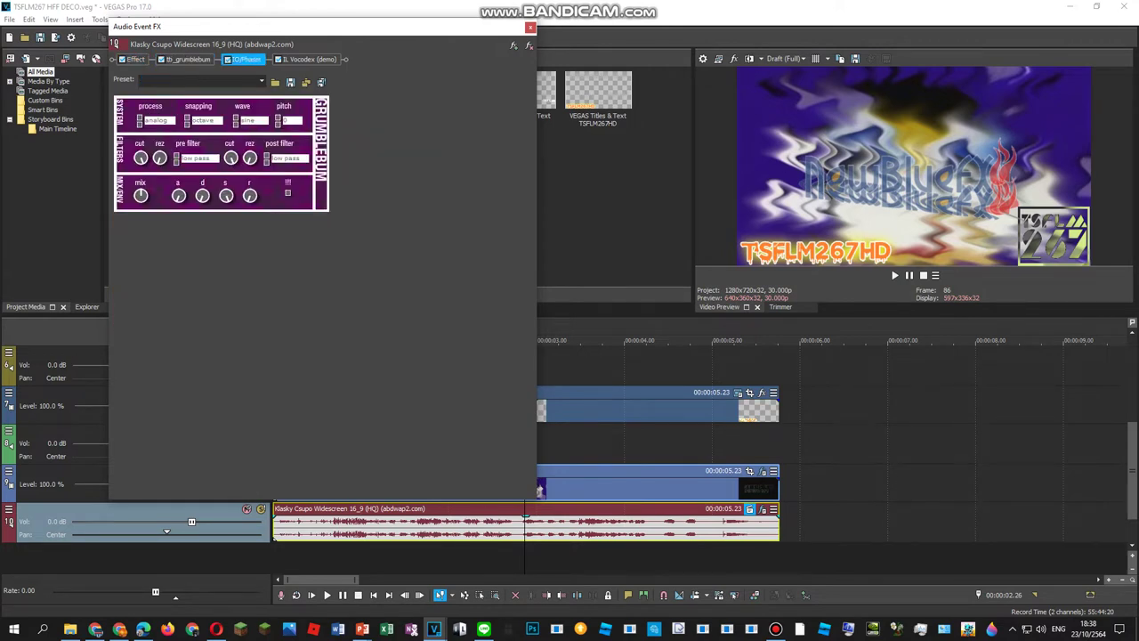
{"action": "left_click", "coordinate": [187, 60]}
{"action": "key", "text": "alt+Tab"}
{"action": "key", "text": "Right"}
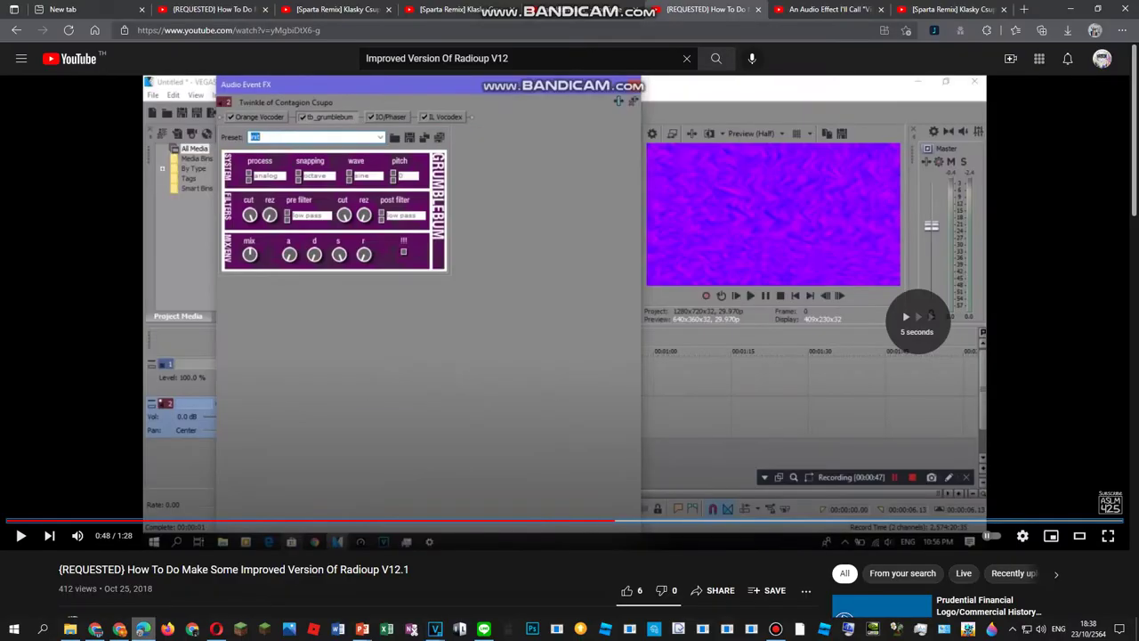
{"action": "mouse_move", "coordinate": [435, 630]}
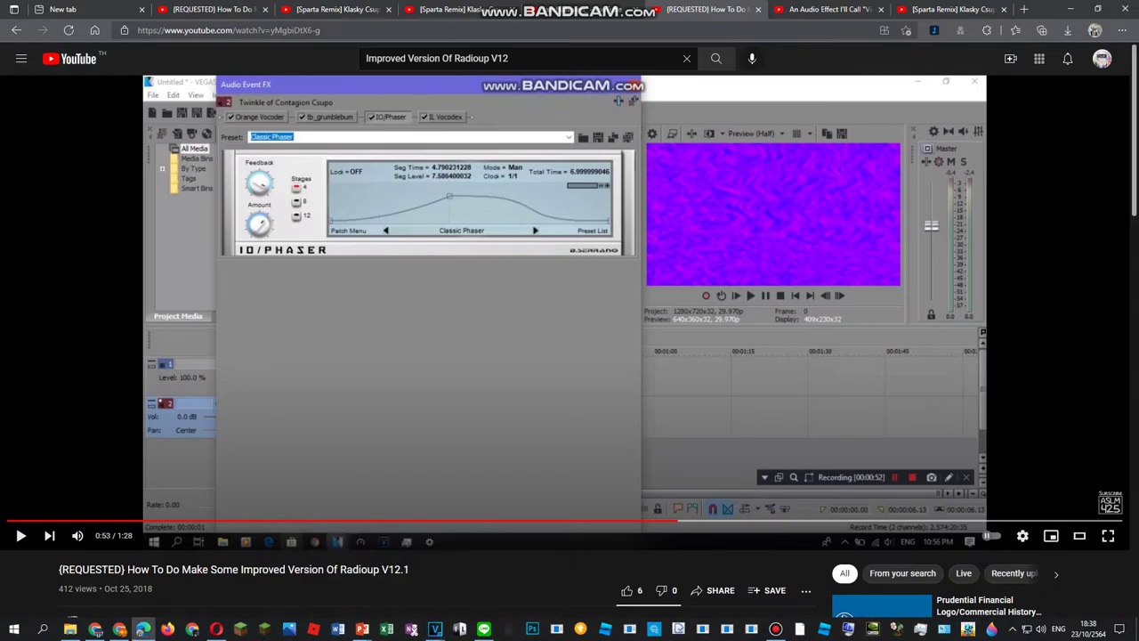
{"action": "key", "text": "space"}
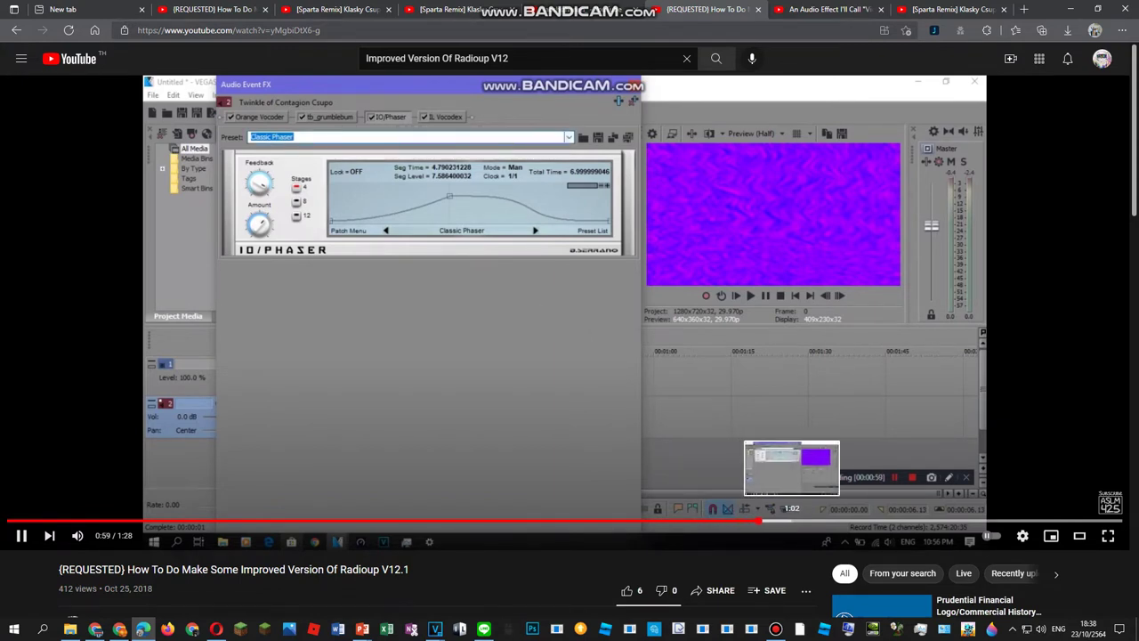
{"action": "left_click", "coordinate": [824, 521]}
{"action": "key", "text": "space"}
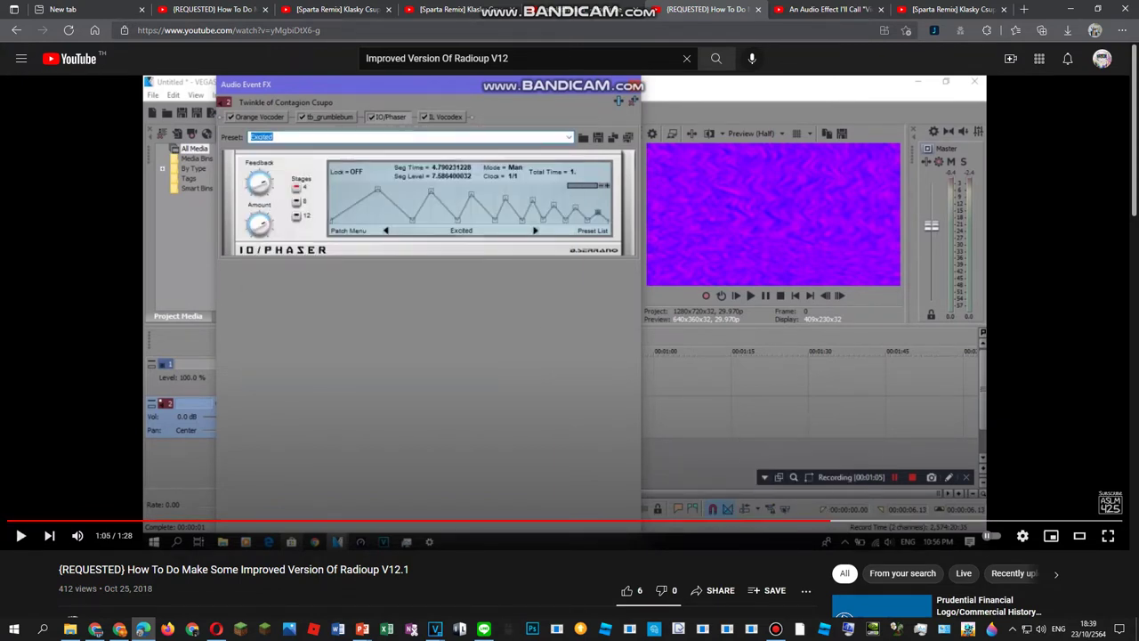
- Switch back to VEGAS Pro and load the Excited preset in IO/Phaser
{"action": "left_click", "coordinate": [435, 630]}
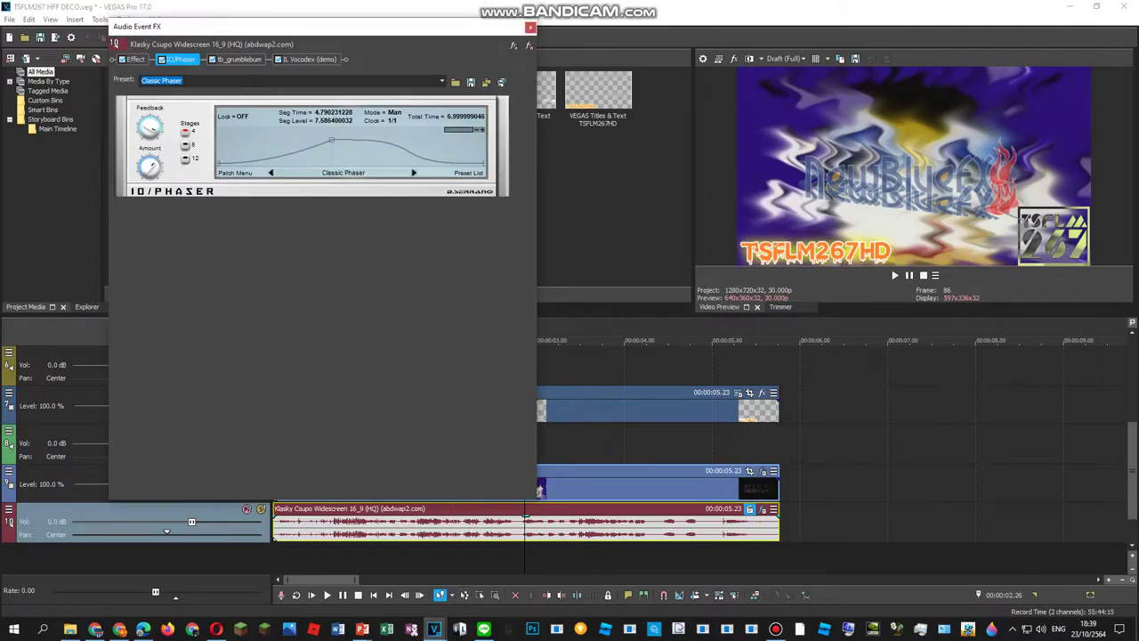
{"action": "left_click", "coordinate": [442, 81]}
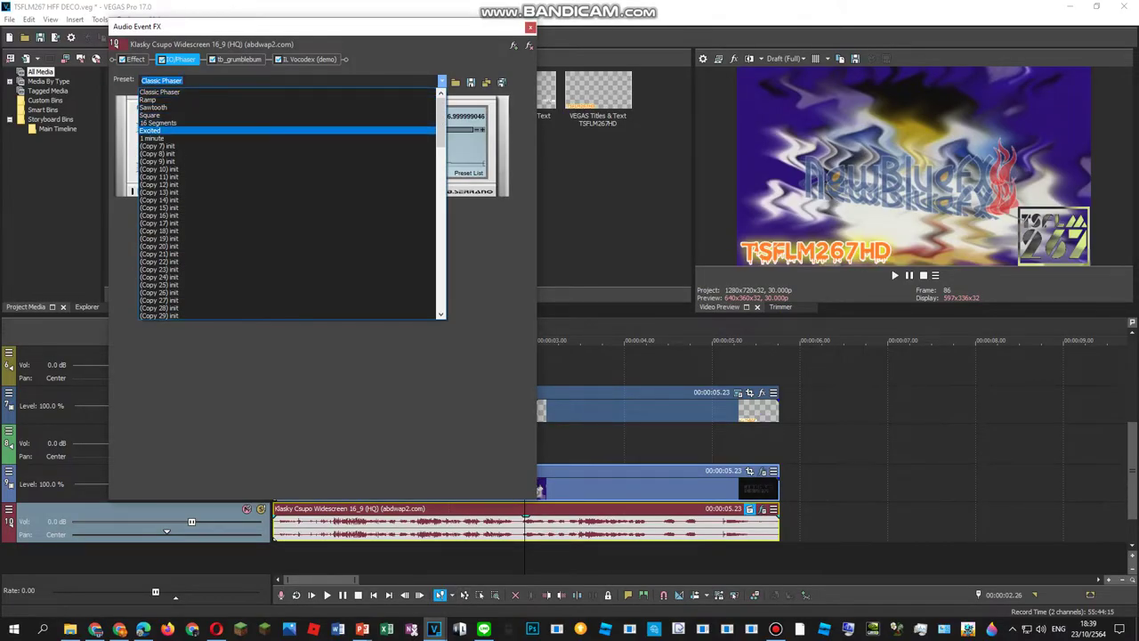
{"action": "left_click", "coordinate": [267, 131]}
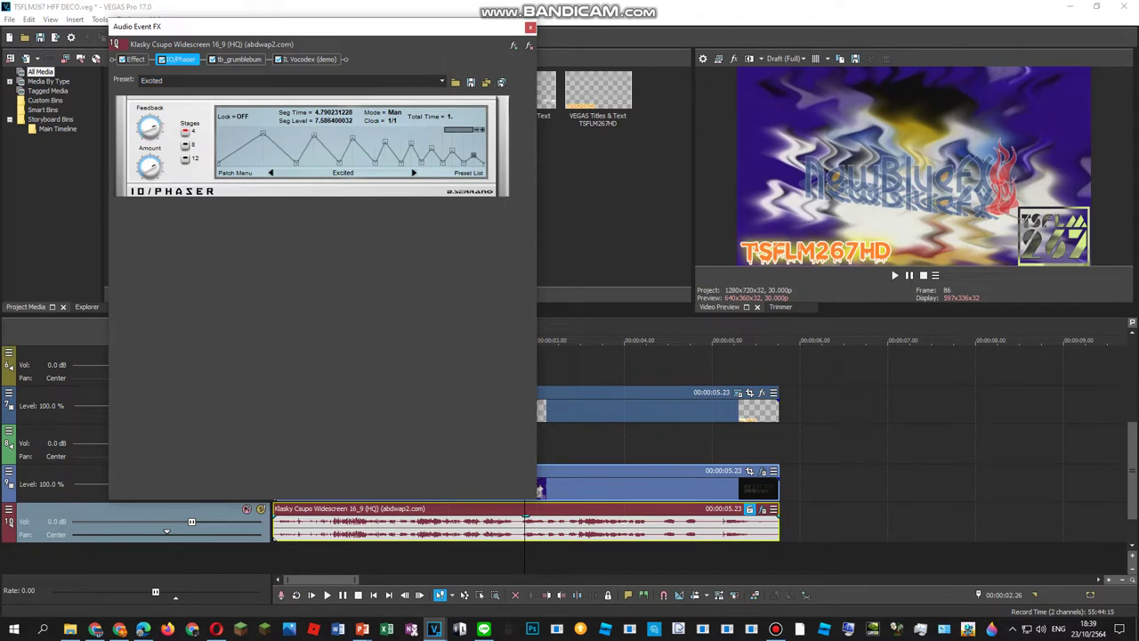
- Move tb_grumblebum ahead of IO/Phaser in the audio effect chain
{"action": "left_click", "coordinate": [240, 60]}
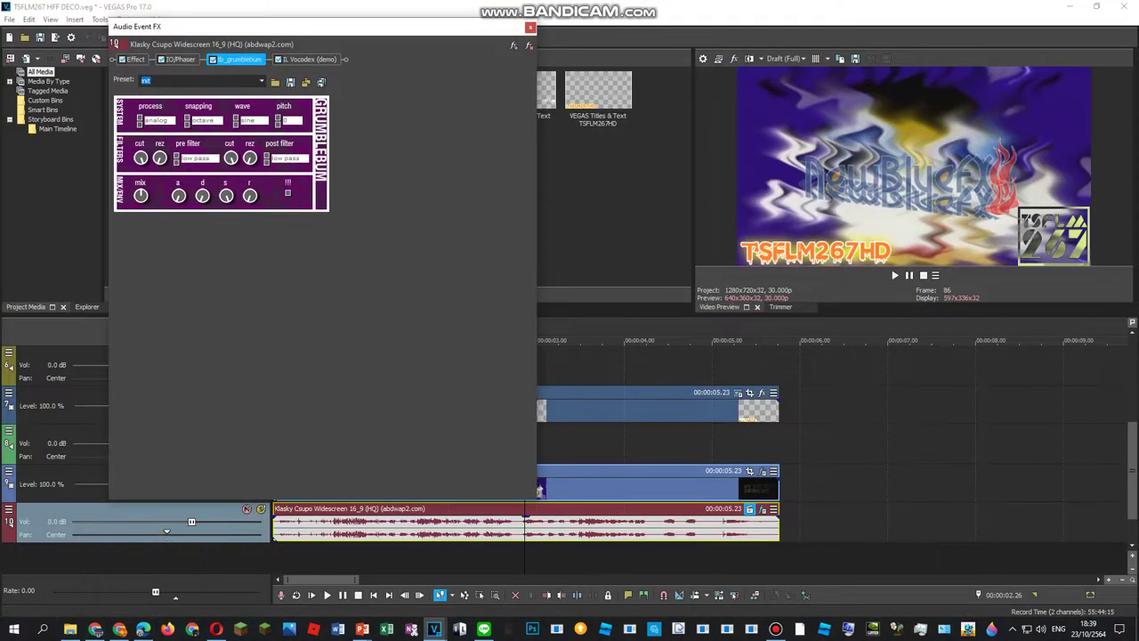
{"action": "left_click_drag", "start_coordinate": [240, 60], "coordinate": [189, 59]}
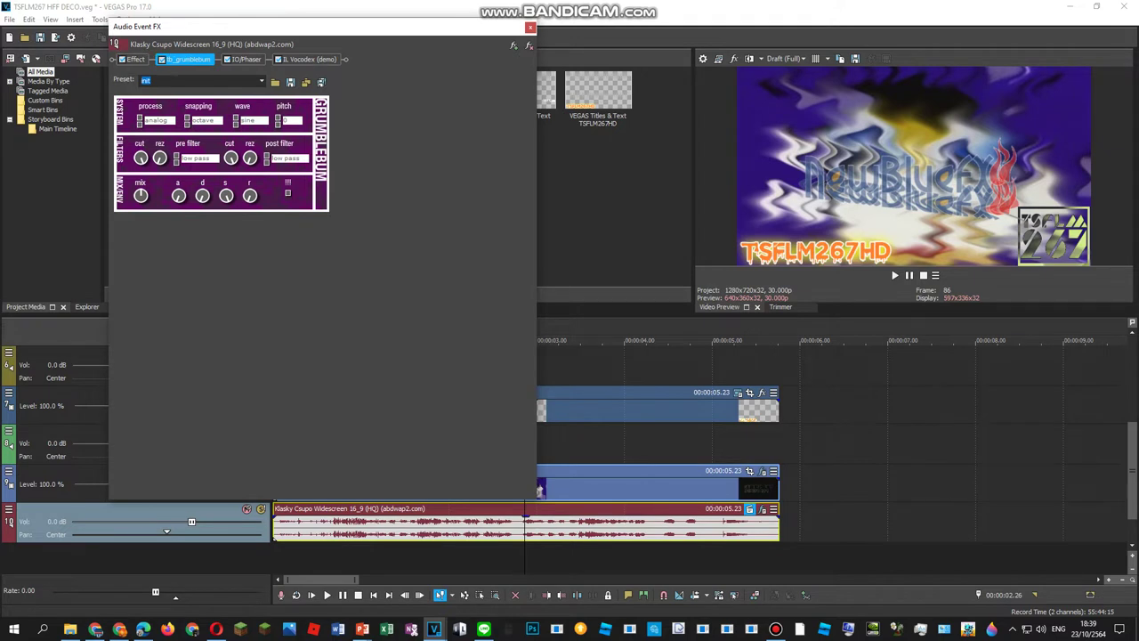
{"action": "left_click", "coordinate": [247, 60]}
- Load the Clearer preset in IL Vocodex (demo)
{"action": "left_click", "coordinate": [309, 60]}
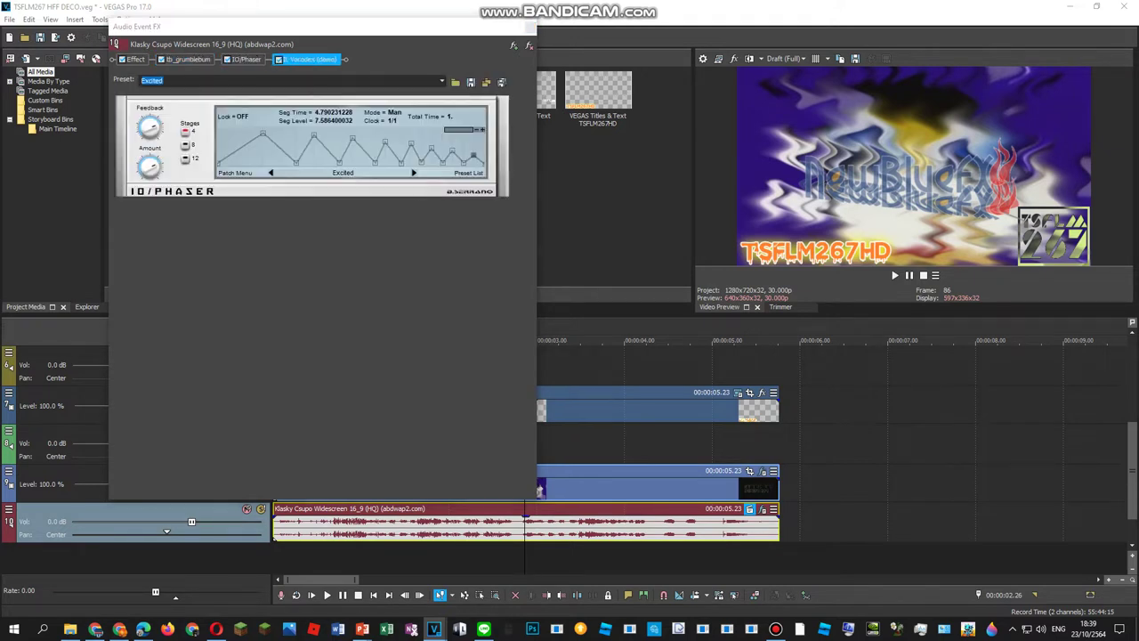
{"action": "left_click", "coordinate": [392, 102]}
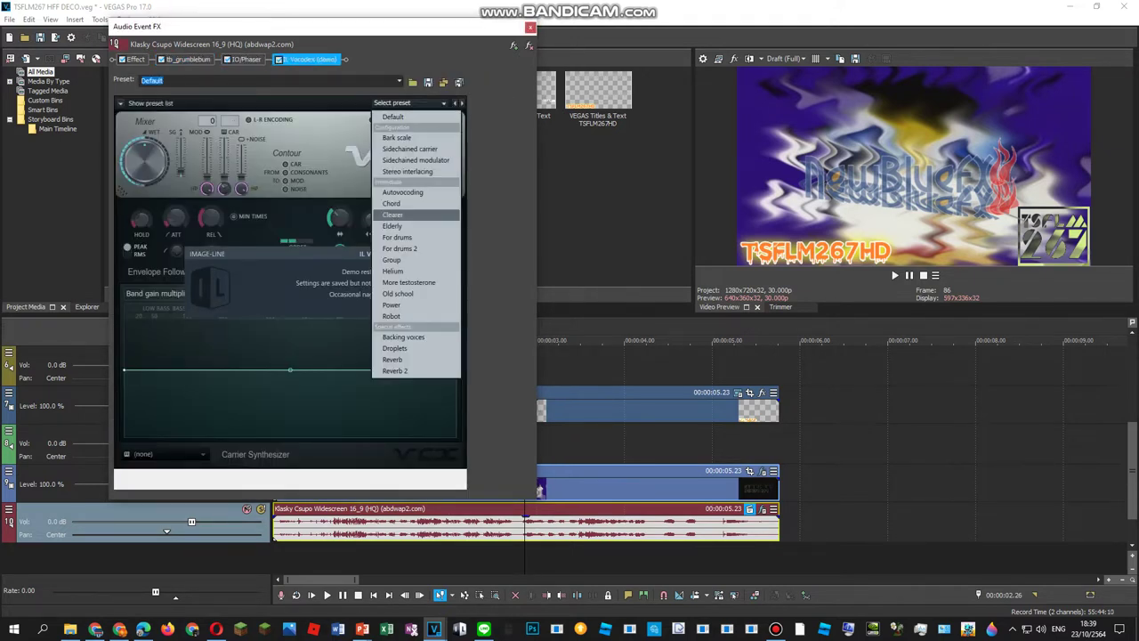
{"action": "left_click", "coordinate": [392, 214]}
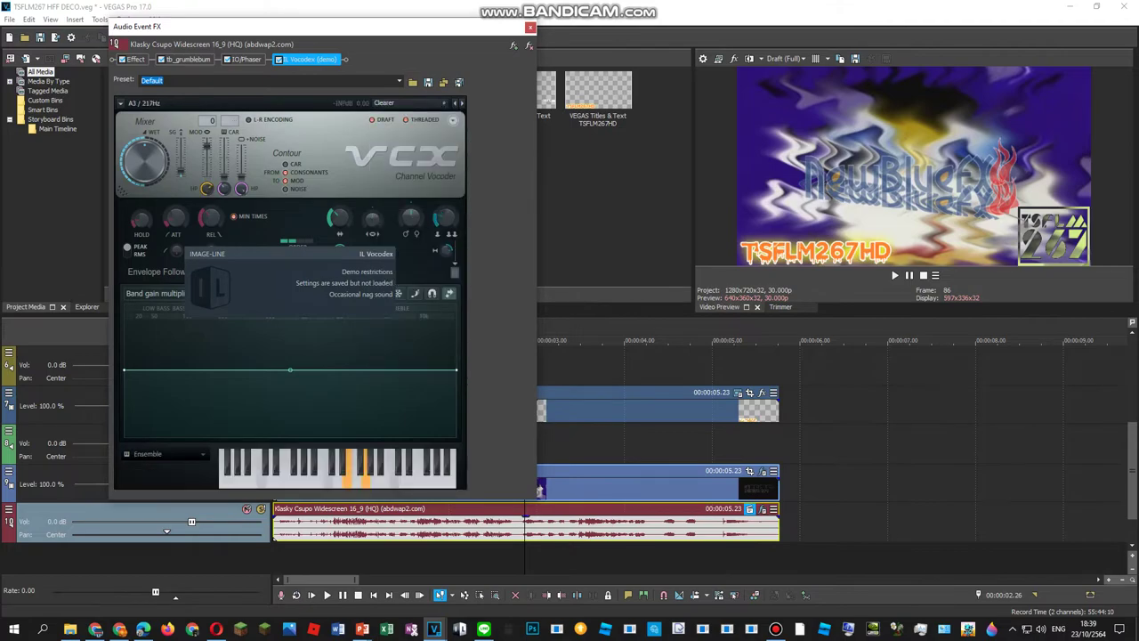
- Look up the Vocodex preset in the YouTube tutorial in Edge and return to VEGAS Pro
{"action": "left_click", "coordinate": [144, 628]}
{"action": "key", "text": "Right"}
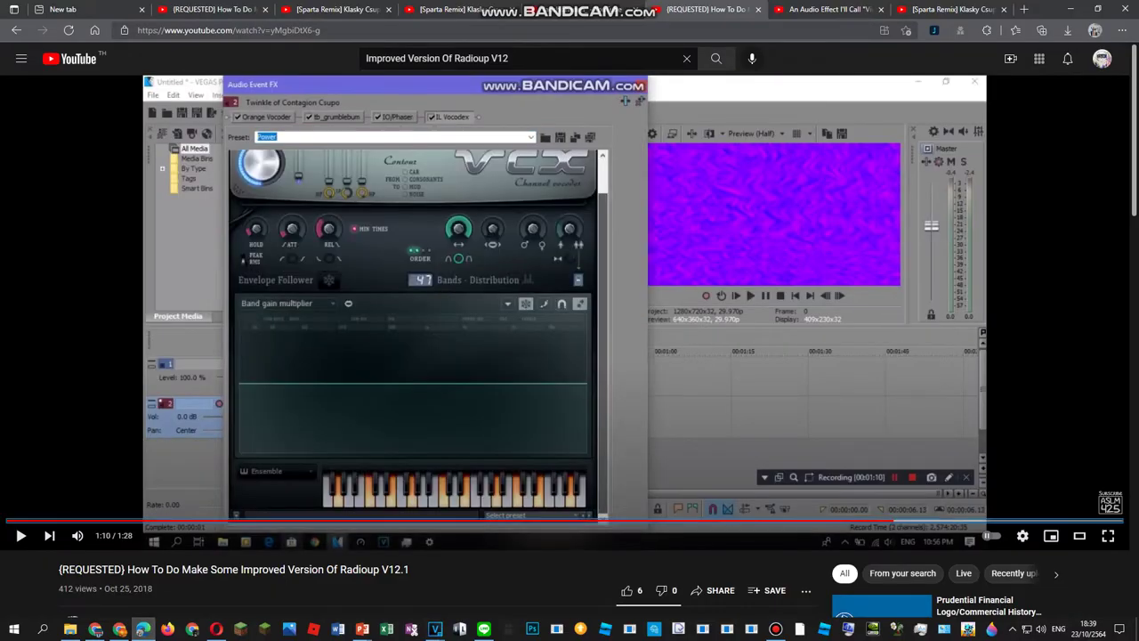
{"action": "left_click", "coordinate": [434, 628]}
{"action": "left_click", "coordinate": [500, 574]}
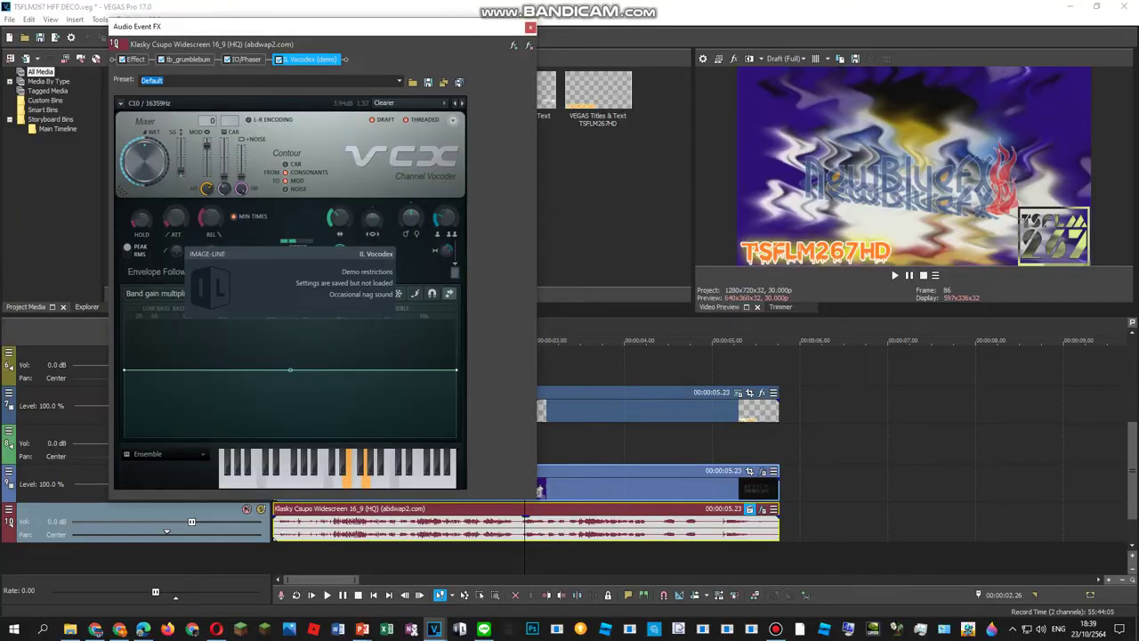
- Load the Power preset in IL Vocodex and set its carrier synthesizer to Ensemble
{"action": "left_click", "coordinate": [414, 102]}
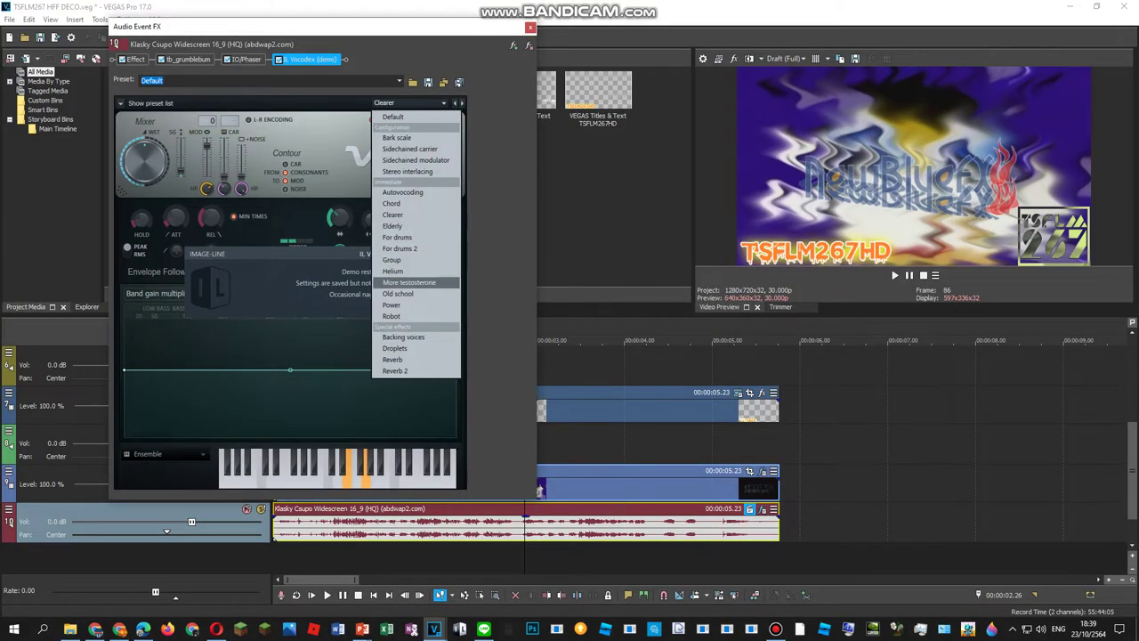
{"action": "left_click", "coordinate": [396, 305]}
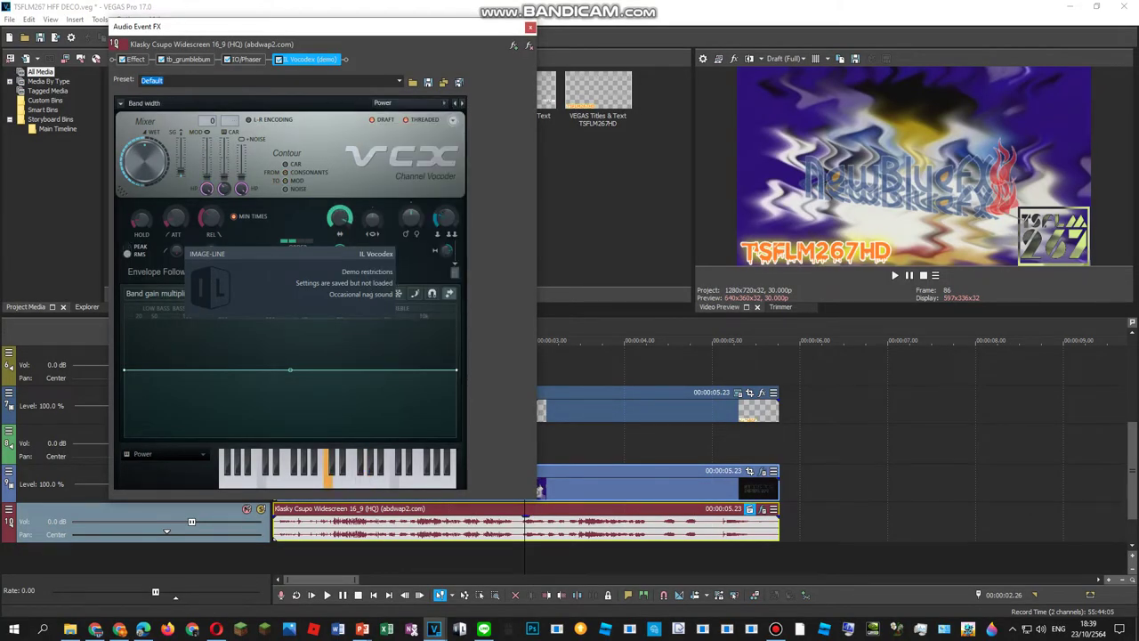
{"action": "left_click", "coordinate": [165, 454]}
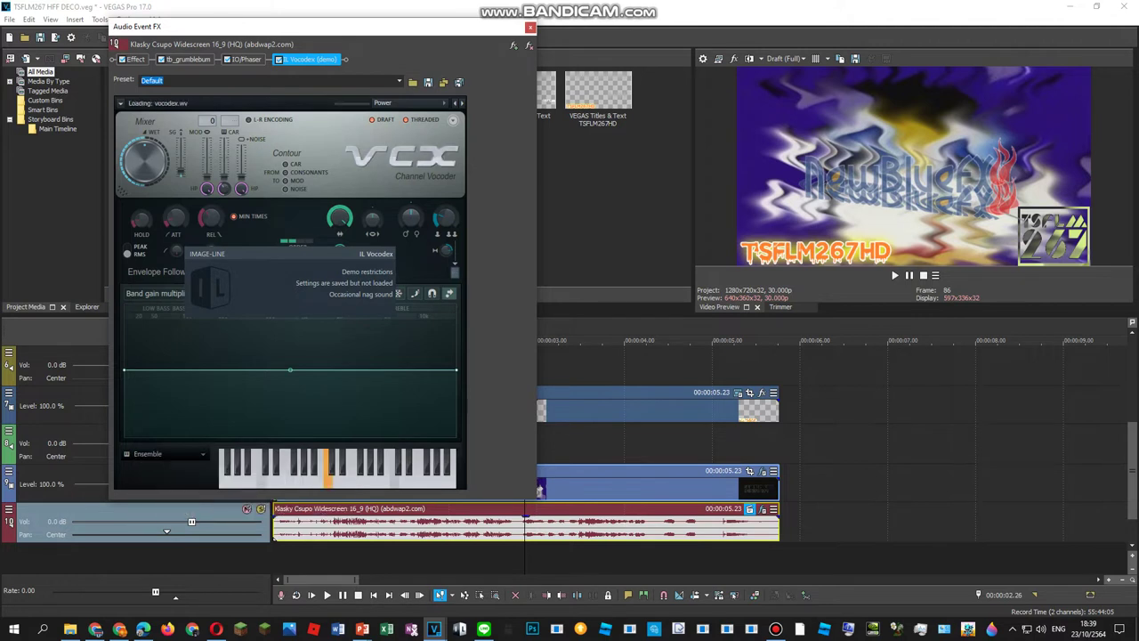
{"action": "left_click", "coordinate": [176, 511]}
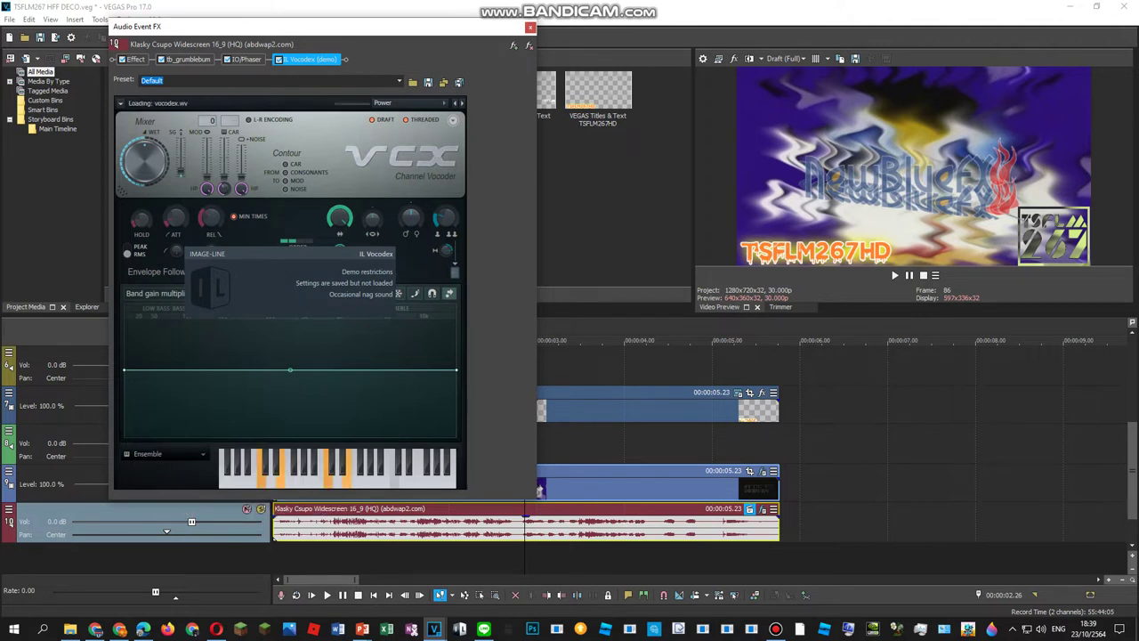
- Compare the IL Vocodex settings with those in the YouTube tutorial in Edge
{"action": "mouse_move", "coordinate": [142, 629]}
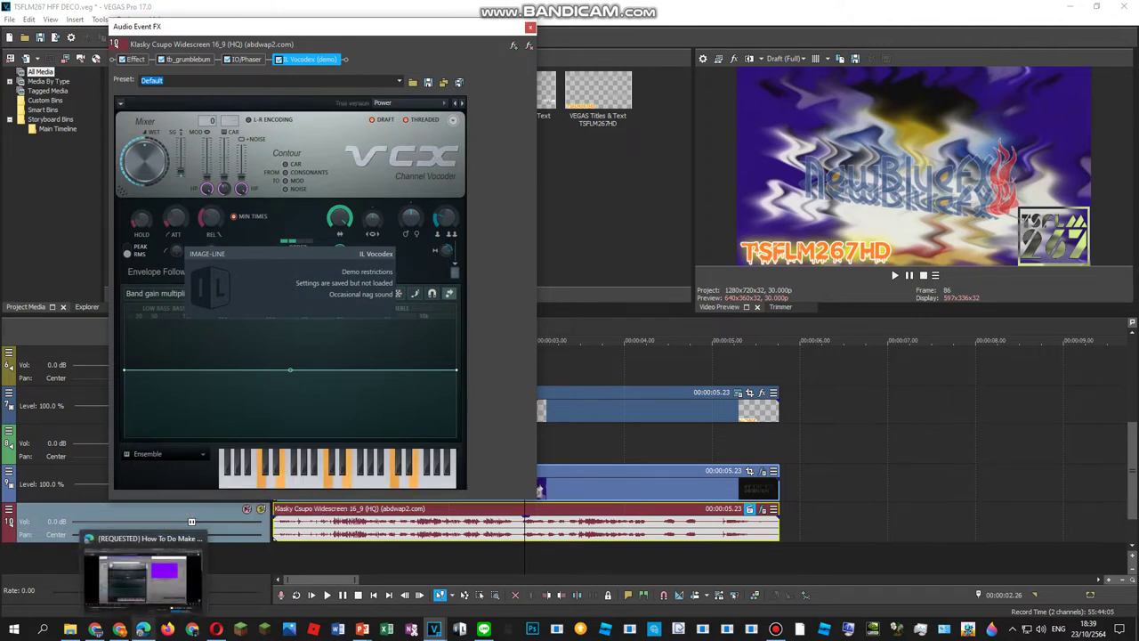
{"action": "left_click", "coordinate": [143, 576]}
{"action": "left_click", "coordinate": [142, 576]}
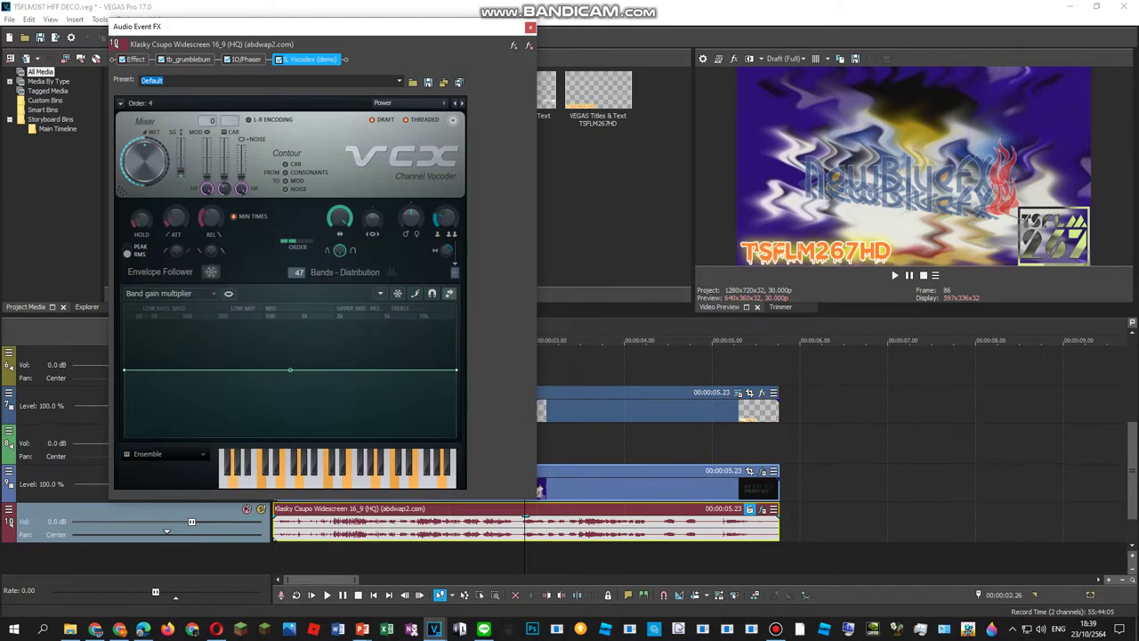
- Disable IL Vocodex in the audio effect chain, review the other three effects and close the effects window
{"action": "left_click", "coordinate": [278, 59]}
{"action": "left_click", "coordinate": [136, 60]}
{"action": "left_click", "coordinate": [188, 60]}
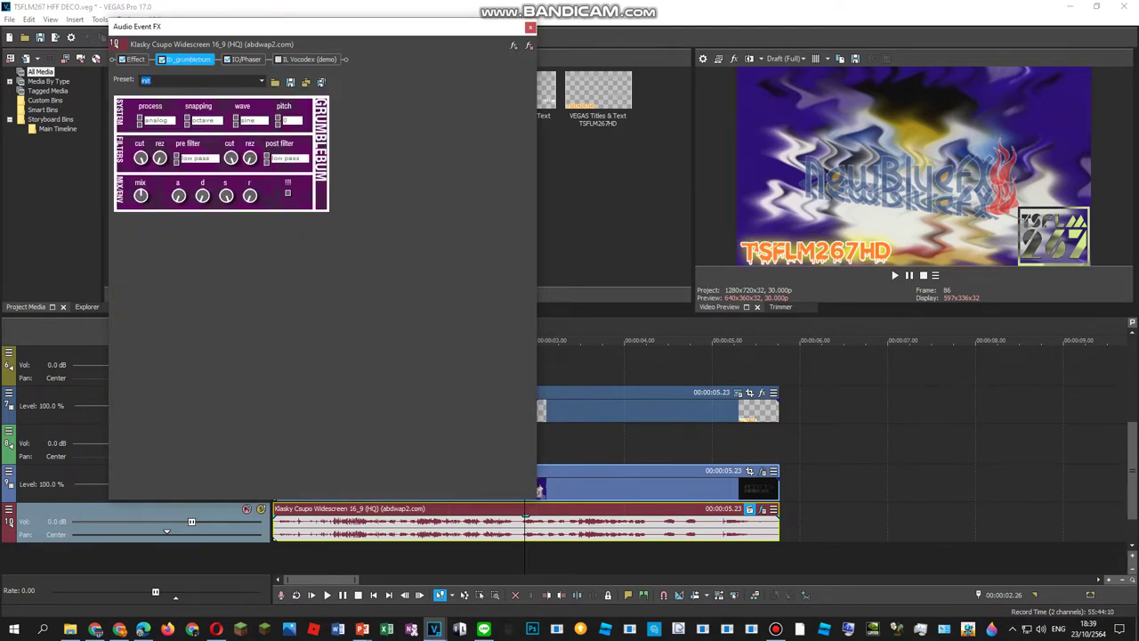
{"action": "left_click", "coordinate": [247, 60]}
{"action": "left_click", "coordinate": [531, 27]}
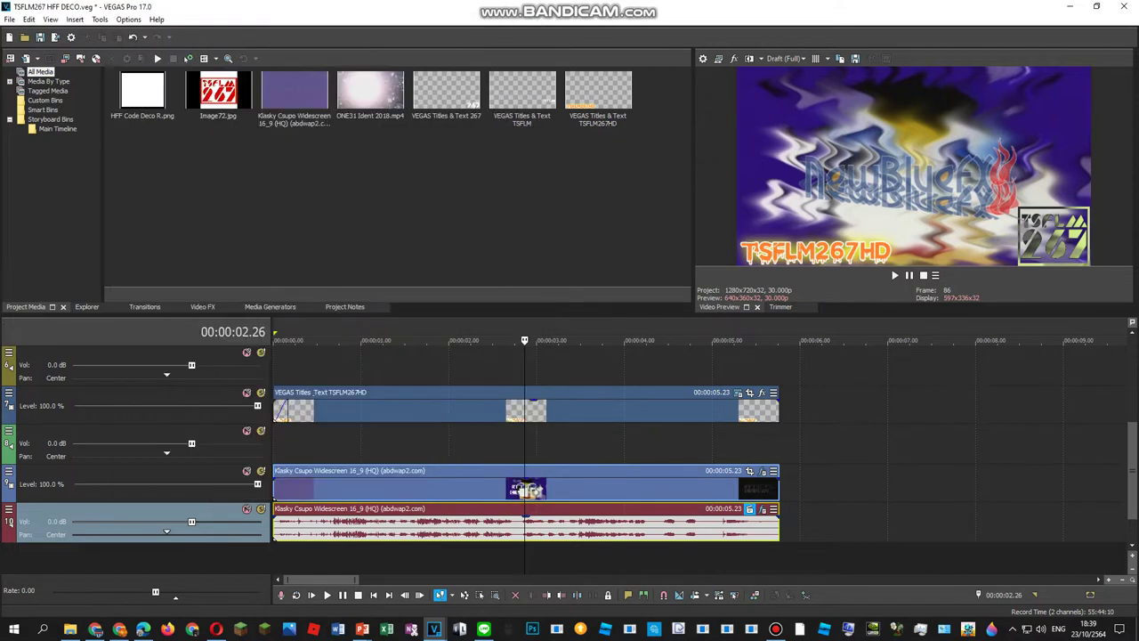
- Open the Klasky Csupo video event's effects, review Light Rays and the three NewBlue ME Wiggle effects, and close the window
{"action": "right_click", "coordinate": [690, 488]}
{"action": "left_click", "coordinate": [765, 130]}
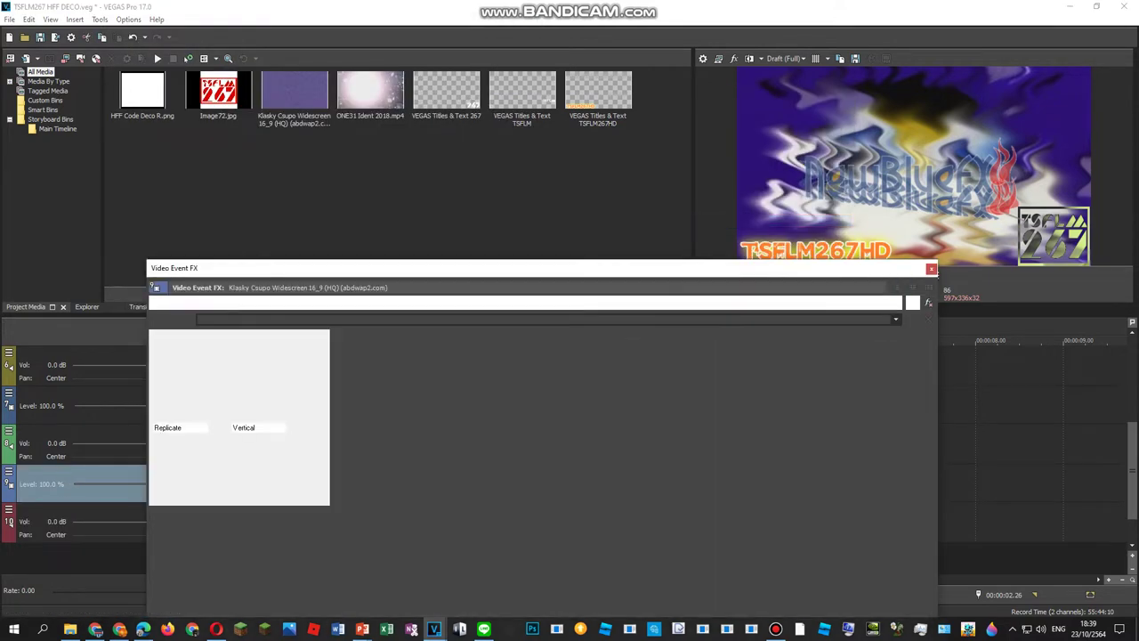
{"action": "left_click", "coordinate": [225, 303]}
{"action": "left_click", "coordinate": [292, 303]}
{"action": "left_click", "coordinate": [375, 302]}
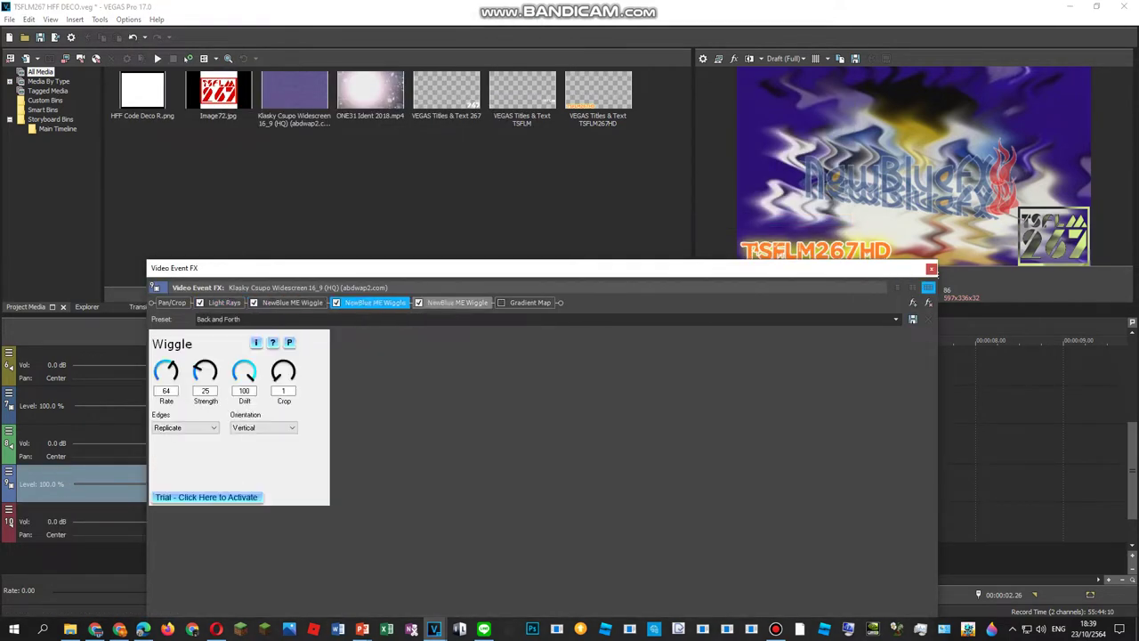
{"action": "left_click", "coordinate": [457, 303]}
{"action": "left_click", "coordinate": [931, 267]}
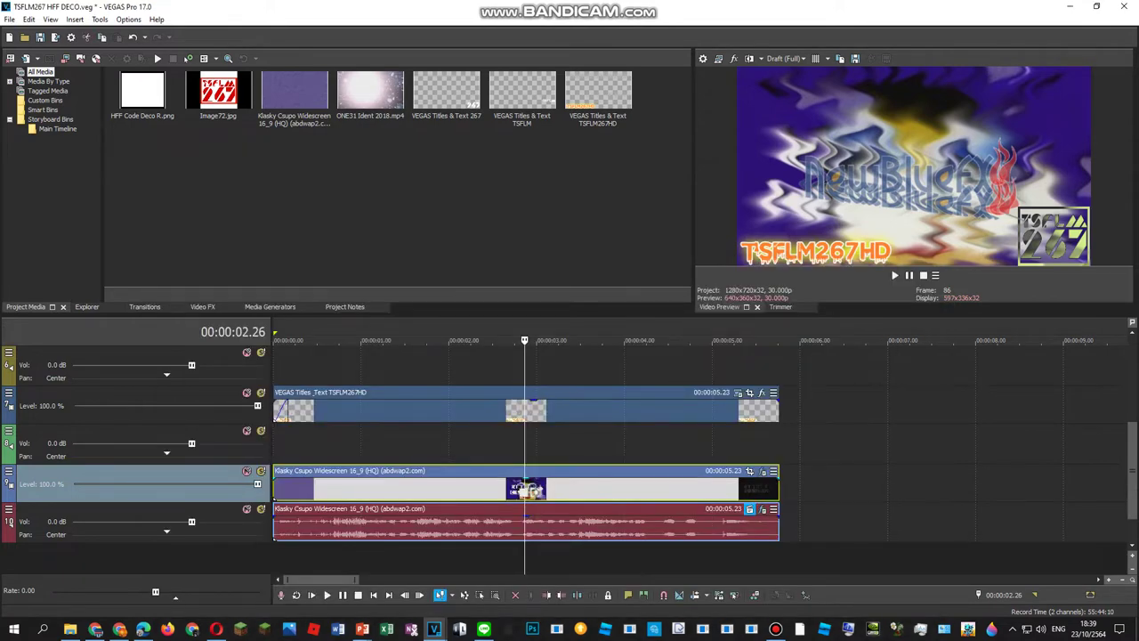
- Create a time selection covering the full length of the Klasky Csupo clip
{"action": "double_click", "coordinate": [433, 443]}
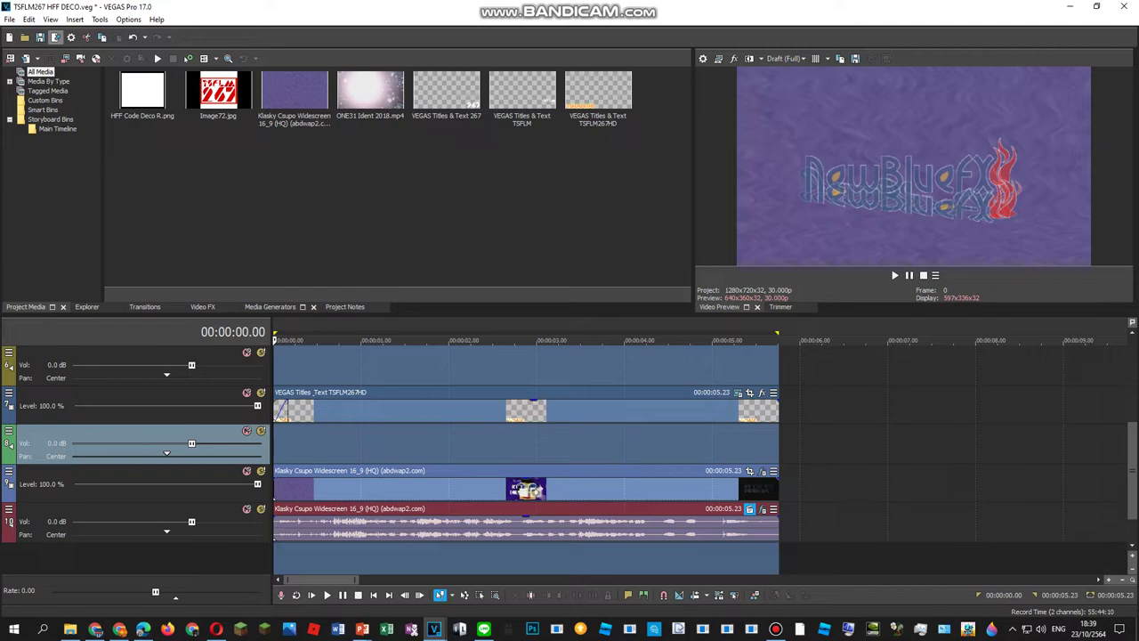
- Render the selected clip as Video for Windows, HD 1080-60i YUV, to E:\New folder with the name "Klasky Csupo Robot Logo With Radioup V12.1 NONE"
{"action": "left_click", "coordinate": [55, 36]}
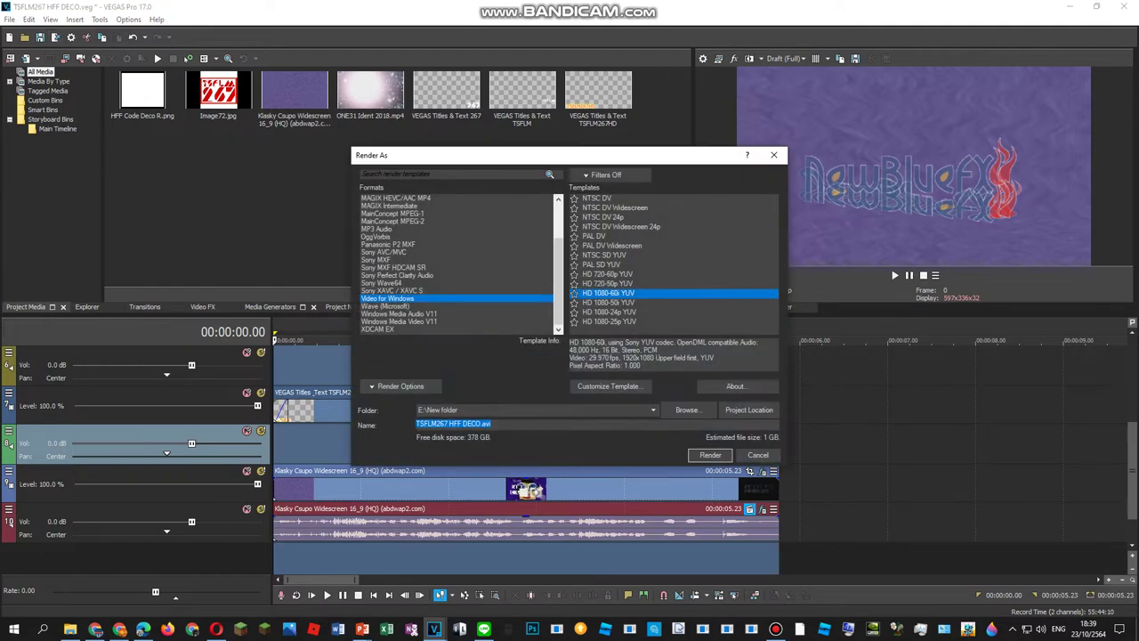
{"action": "type", "text": "K"}
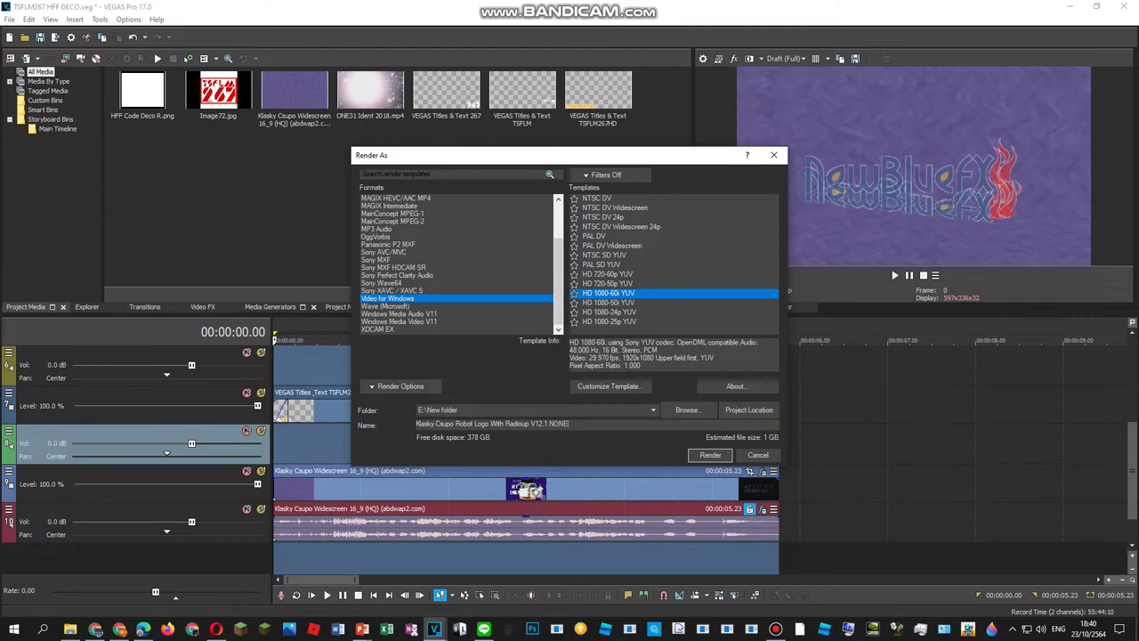
{"action": "key", "text": "Return"}
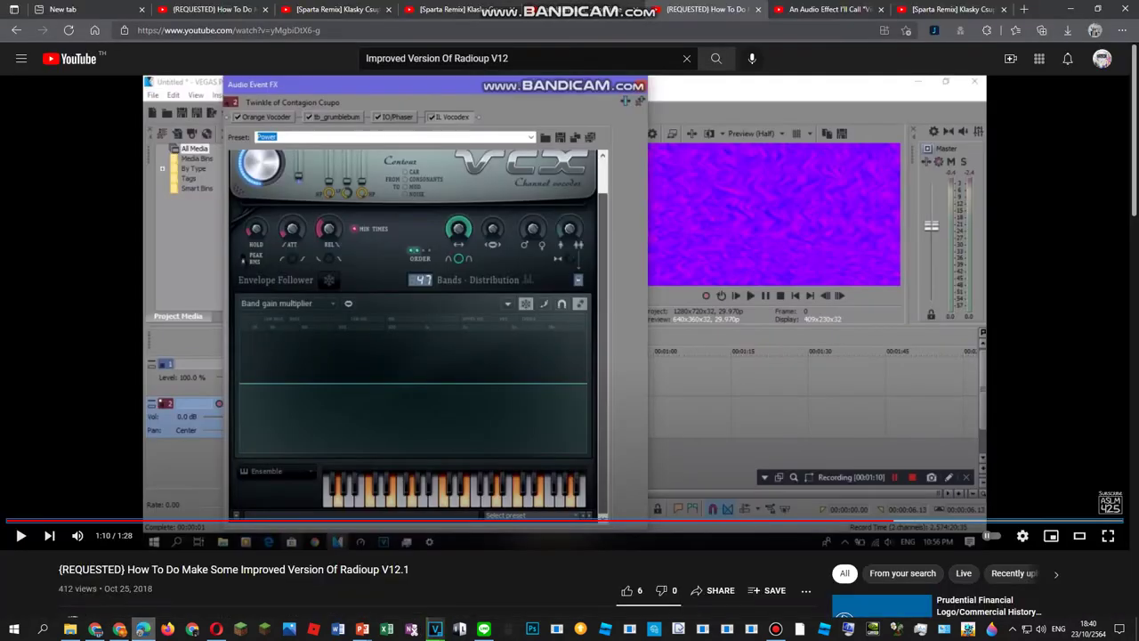
- Switch to Edge and watch the "Videoup V131.3" video, replaying it from the start in full screen
{"action": "left_click", "coordinate": [584, 9]}
{"action": "left_click", "coordinate": [827, 9]}
{"action": "key", "text": "space"}
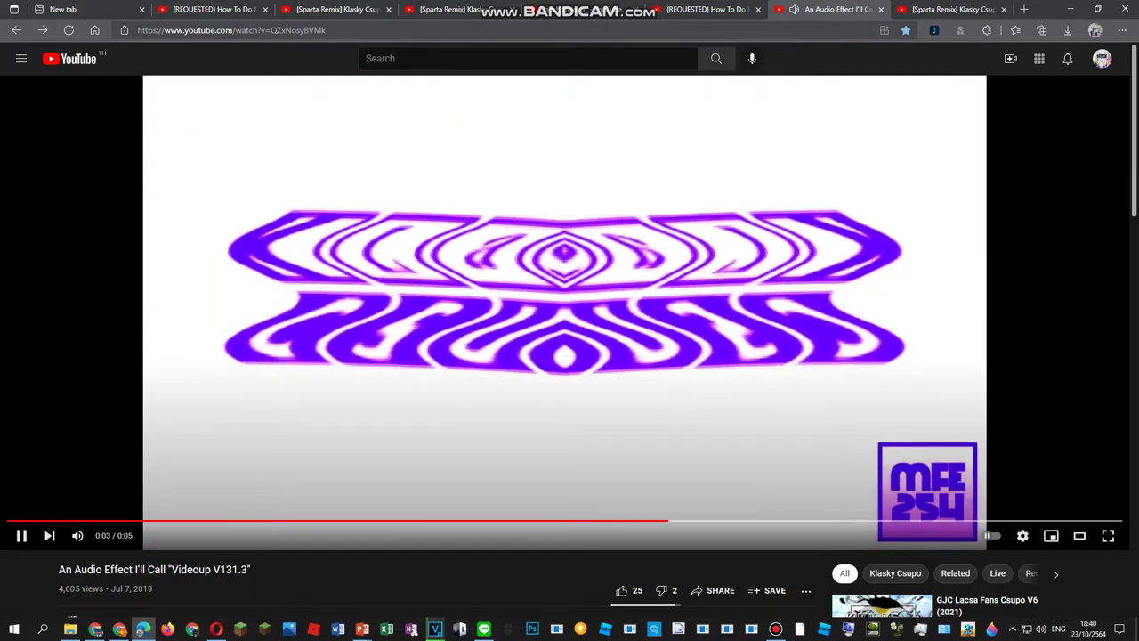
{"action": "left_click", "coordinate": [552, 521]}
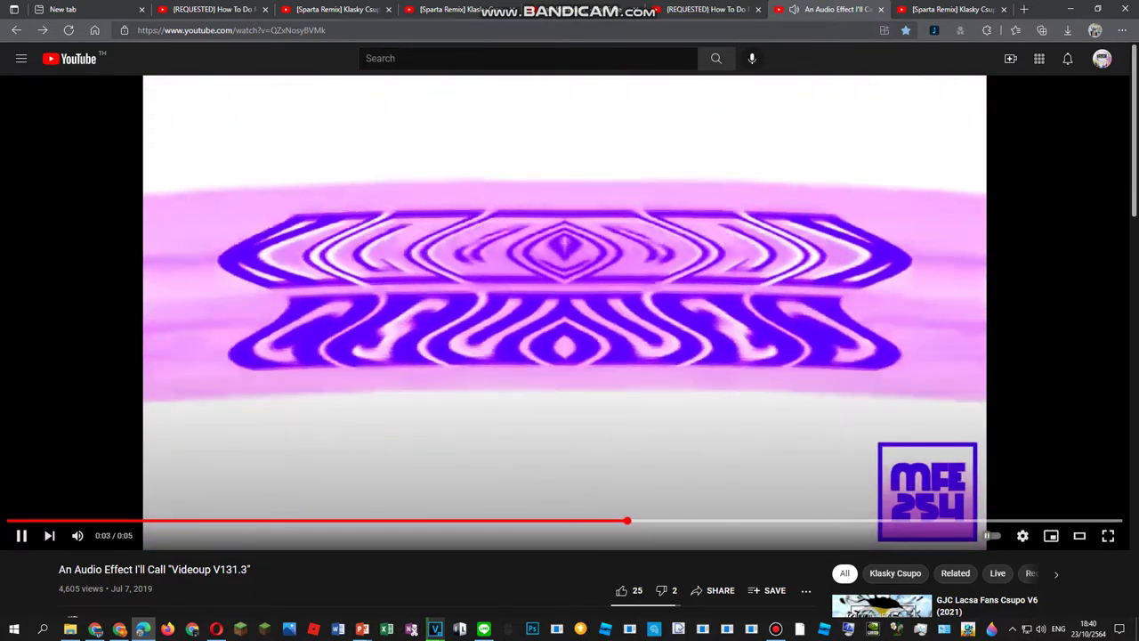
{"action": "left_click", "coordinate": [553, 521]}
{"action": "left_click", "coordinate": [555, 521]}
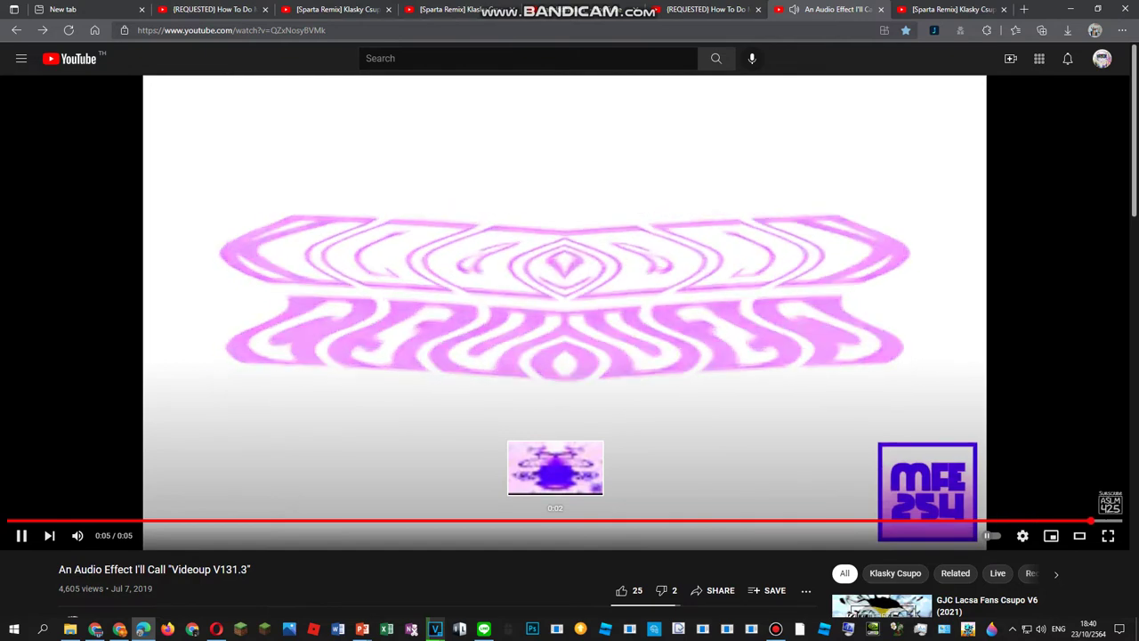
{"action": "key", "text": "F11"}
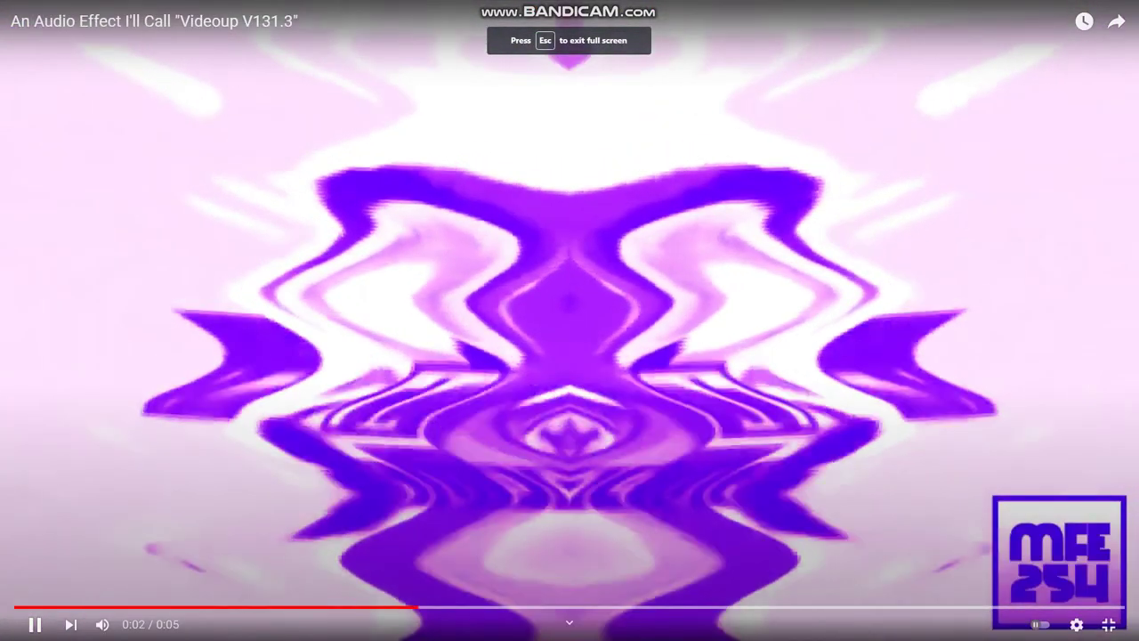
{"action": "left_click", "coordinate": [14, 608]}
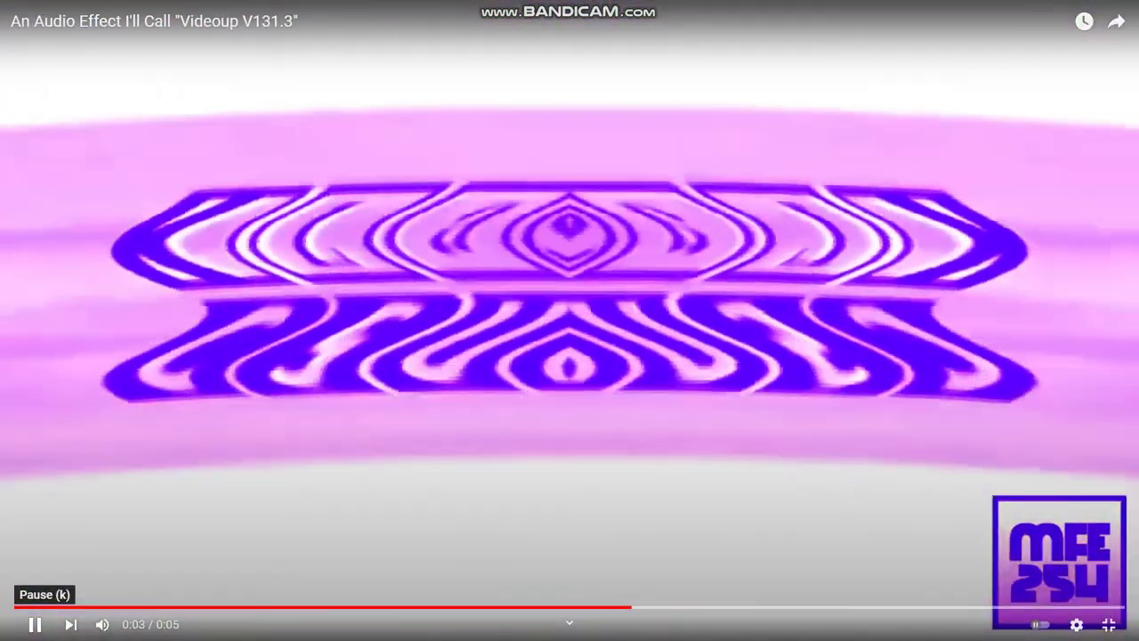
{"action": "left_click", "coordinate": [34, 625]}
{"action": "left_click", "coordinate": [14, 607]}
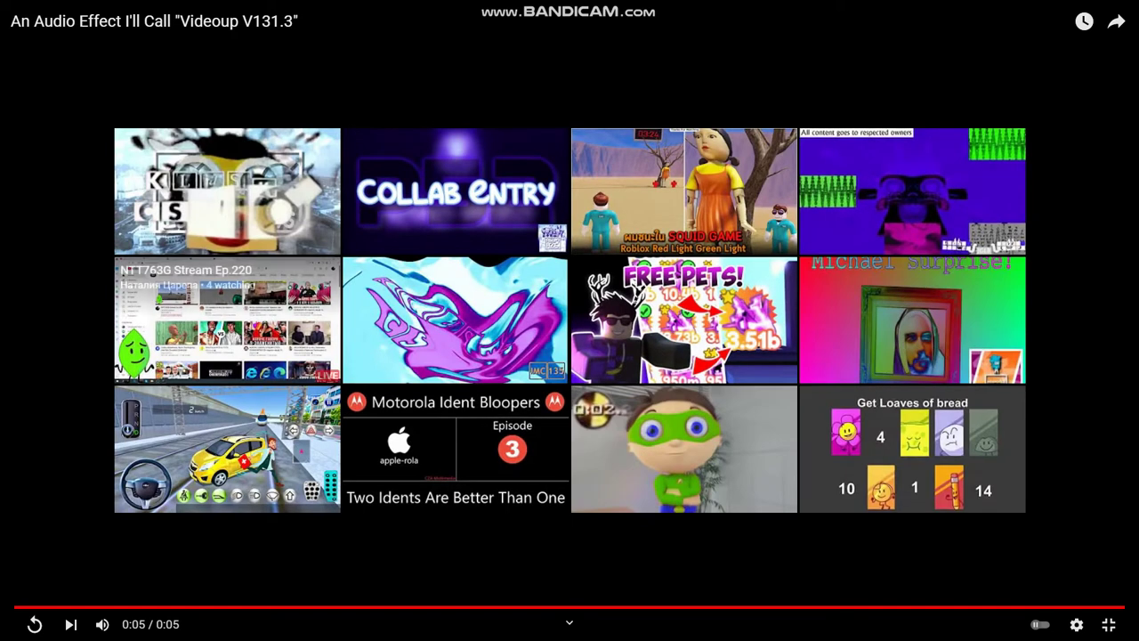
- Watch the suggested "Videoup V8" video twice, leave full screen and return to the "Videoup V131.3" video
{"action": "left_click", "coordinate": [455, 318]}
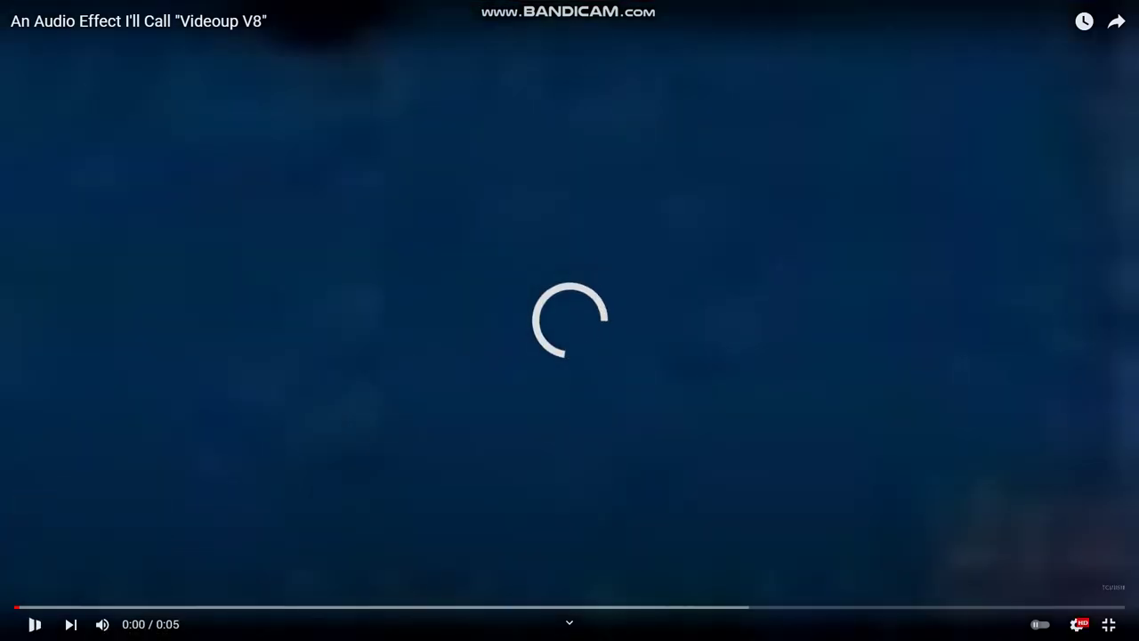
{"action": "left_click", "coordinate": [16, 608]}
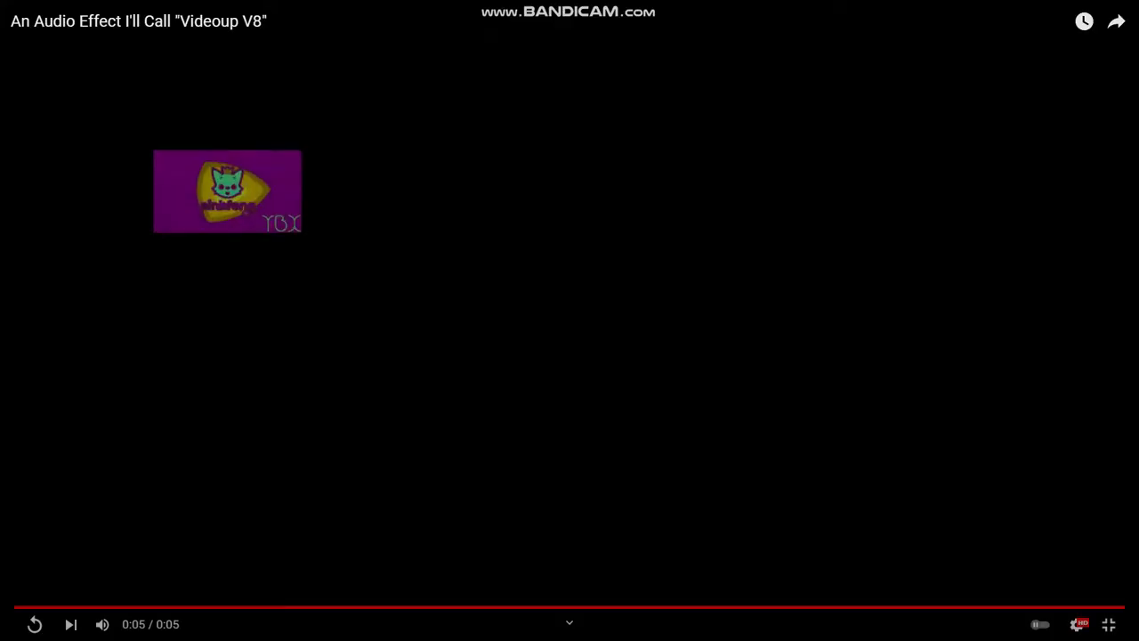
{"action": "key", "text": "Escape"}
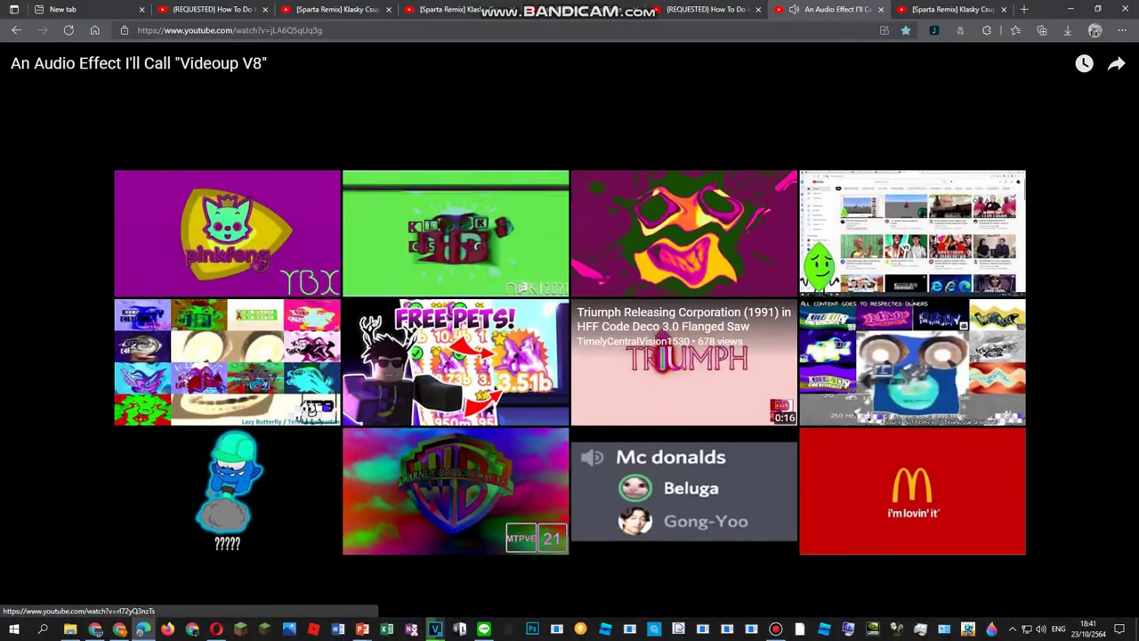
{"action": "key", "text": "alt+Left"}
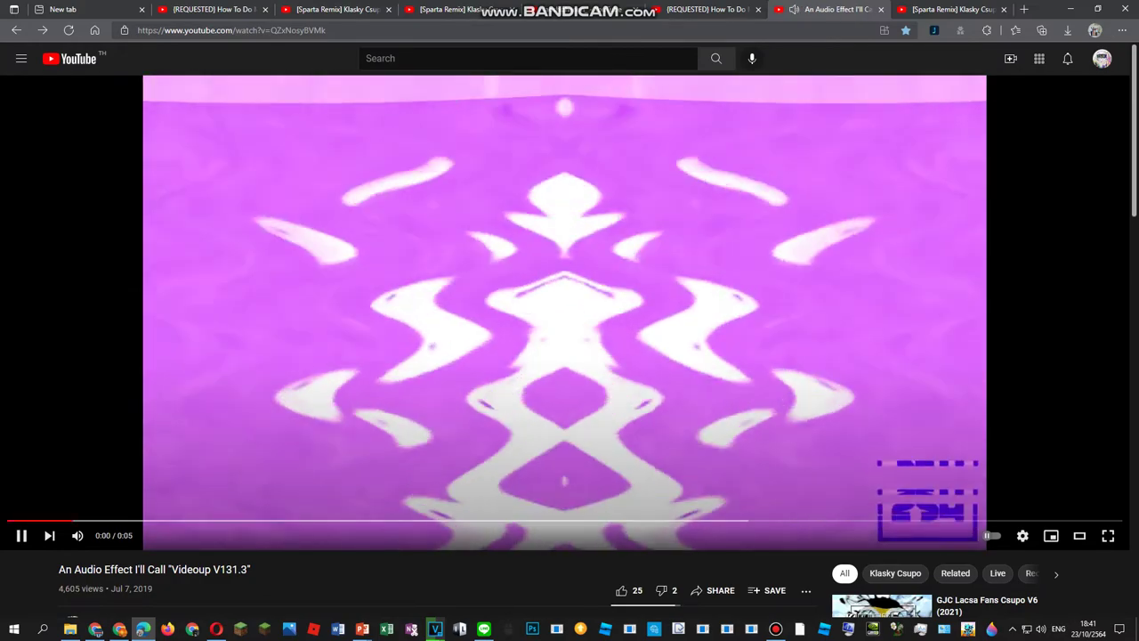
- Play part of the "Klasky Csupo in Fan Major 49 has a Sparta Remix" video and pause it
{"action": "key", "text": "ctrl+Tab"}
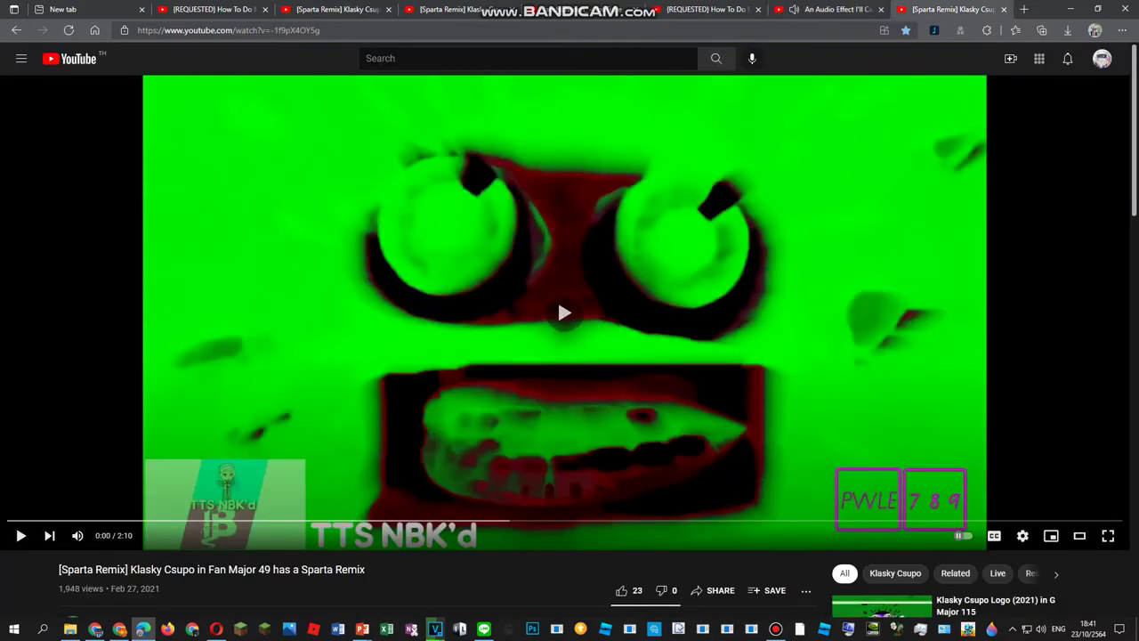
{"action": "key", "text": "space"}
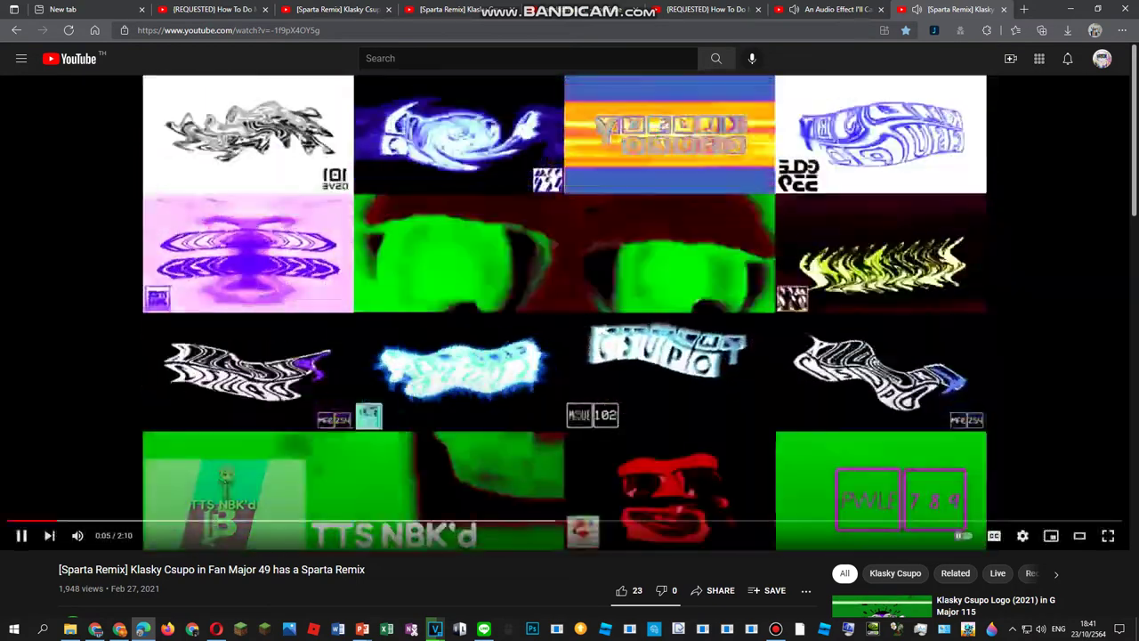
{"action": "key", "text": "space"}
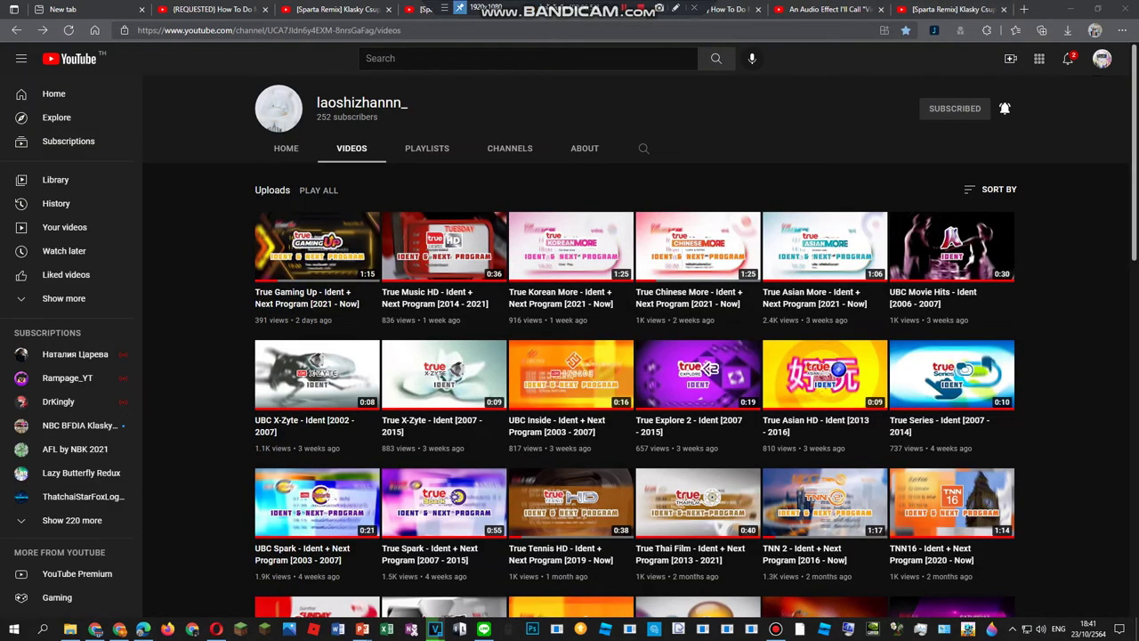
- Open the "True Chinese More - Ident + Next Program" video and view the Videoup V22 Sparta Remix video
{"action": "left_click", "coordinate": [697, 249]}
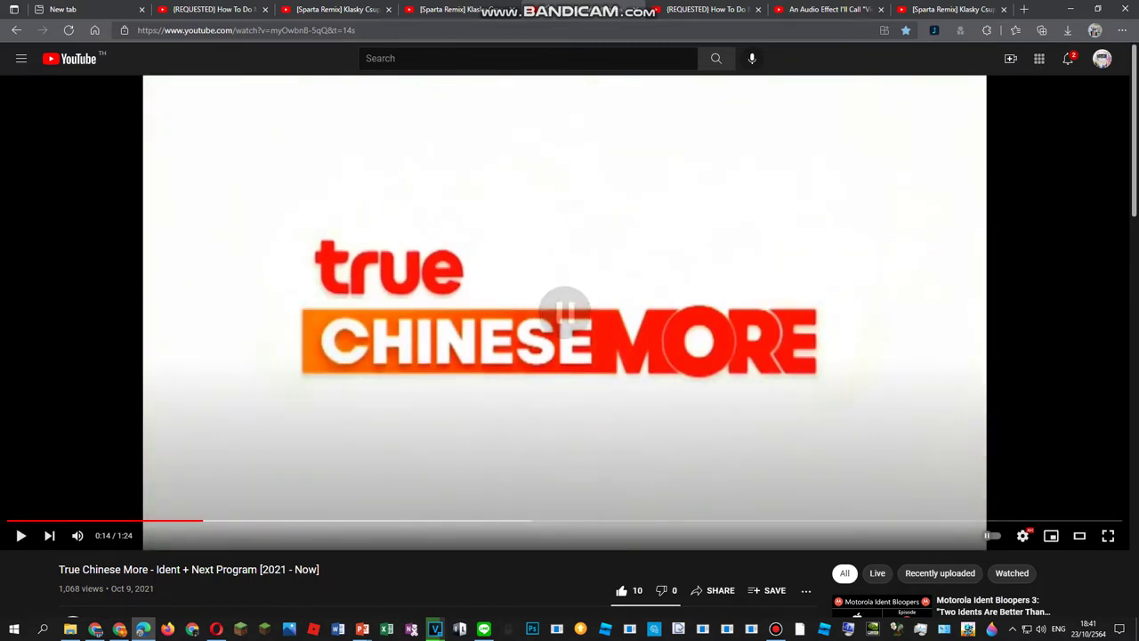
{"action": "key", "text": "alt+Left"}
{"action": "key", "text": "alt+Right"}
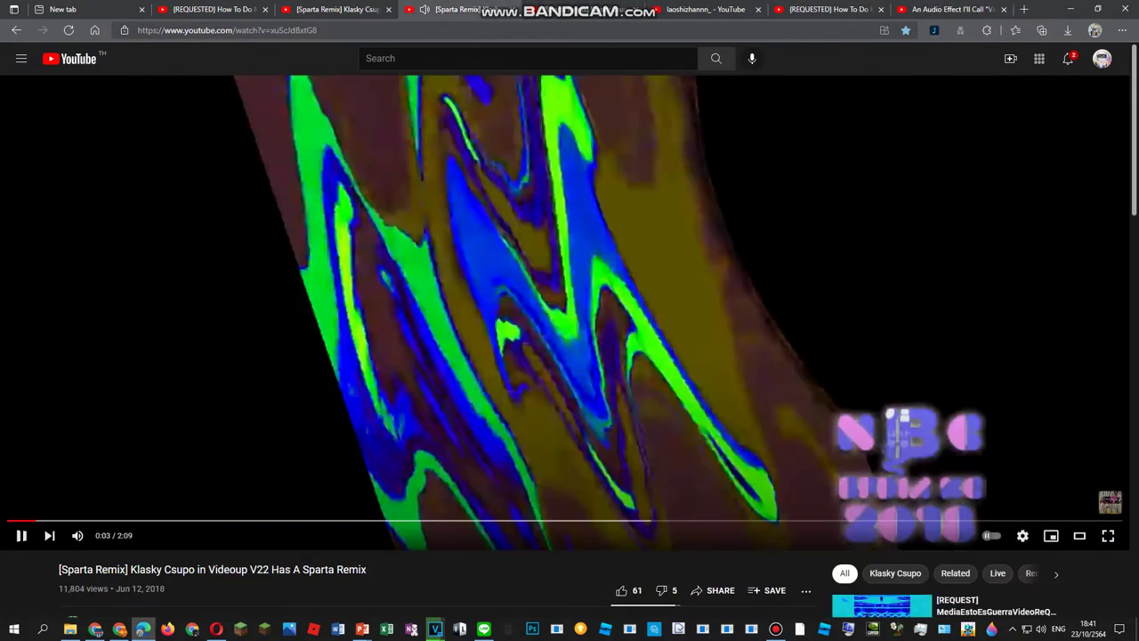
{"action": "key", "text": "space"}
{"action": "key", "text": "space"}
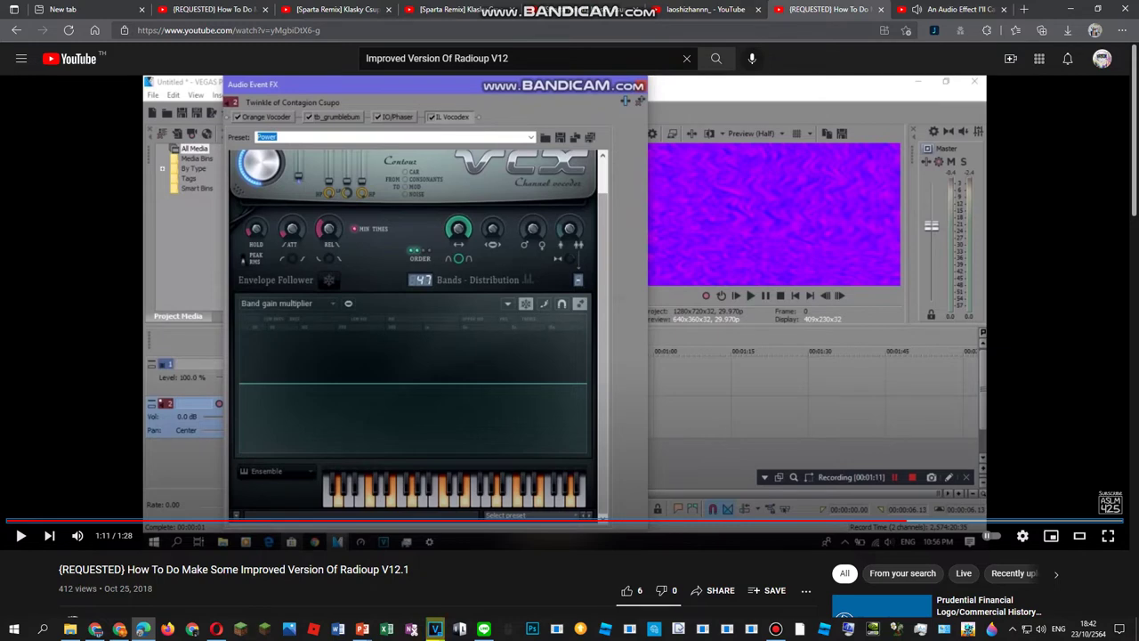
- Switch back to the TSFLM267 HFF DECO project in VEGAS Pro and close the render progress dialog
{"action": "mouse_move", "coordinate": [435, 629]}
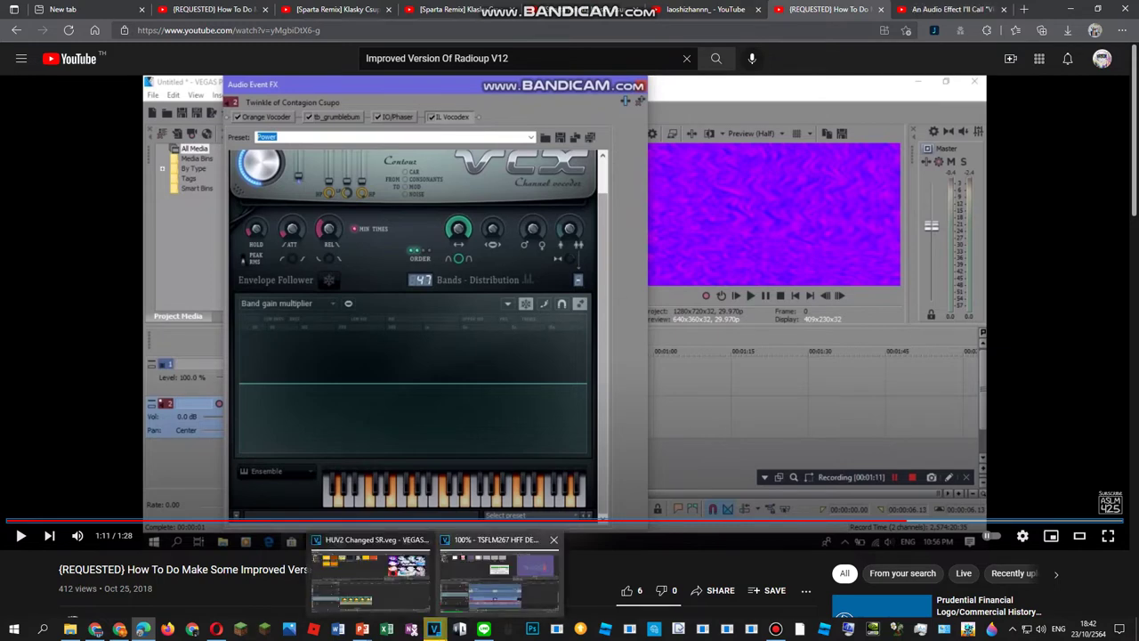
{"action": "left_click", "coordinate": [500, 579]}
{"action": "left_click", "coordinate": [631, 237]}
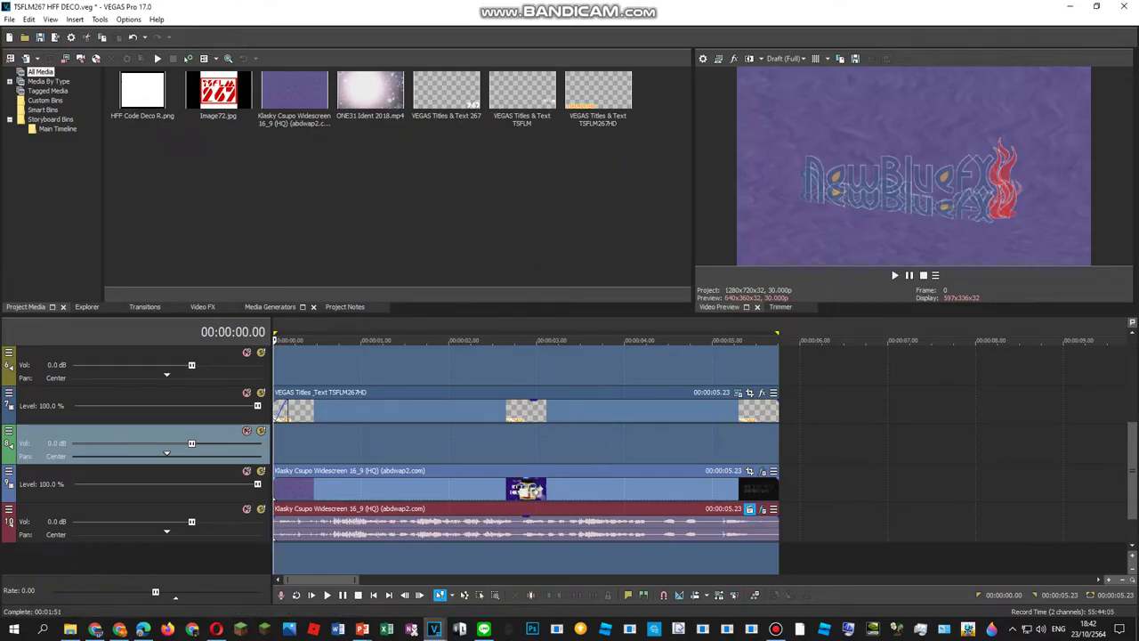
- Disable all three NewBlue ME Wiggle effects and enable Gradient Map on the Klasky Csupo video event
{"action": "right_click", "coordinate": [610, 488]}
{"action": "left_click", "coordinate": [650, 144]}
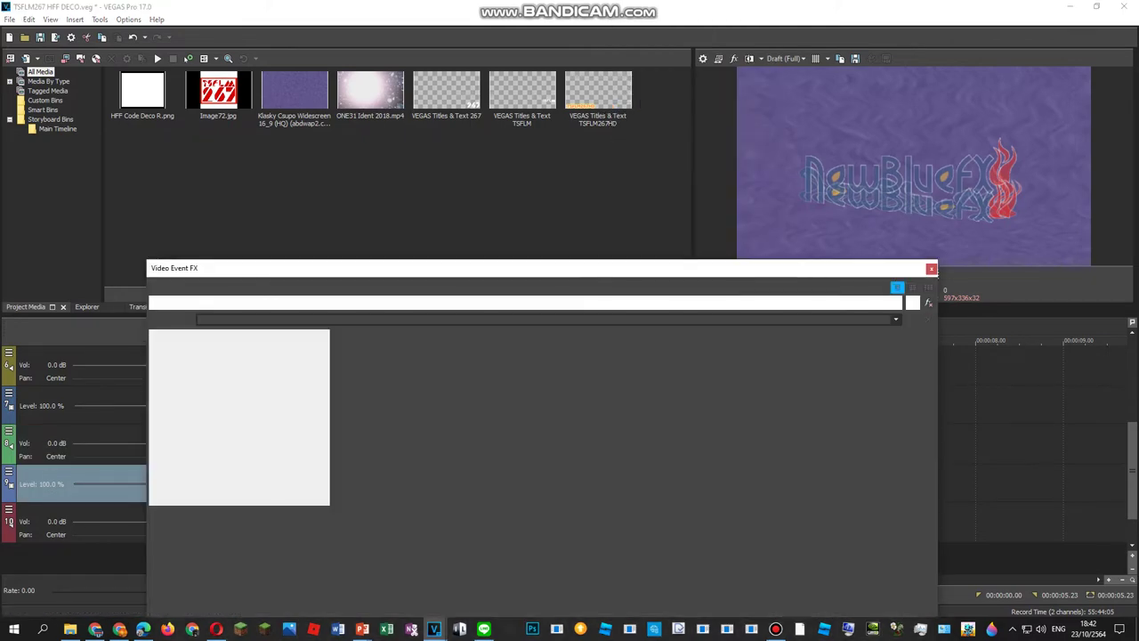
{"action": "left_click", "coordinate": [253, 302]}
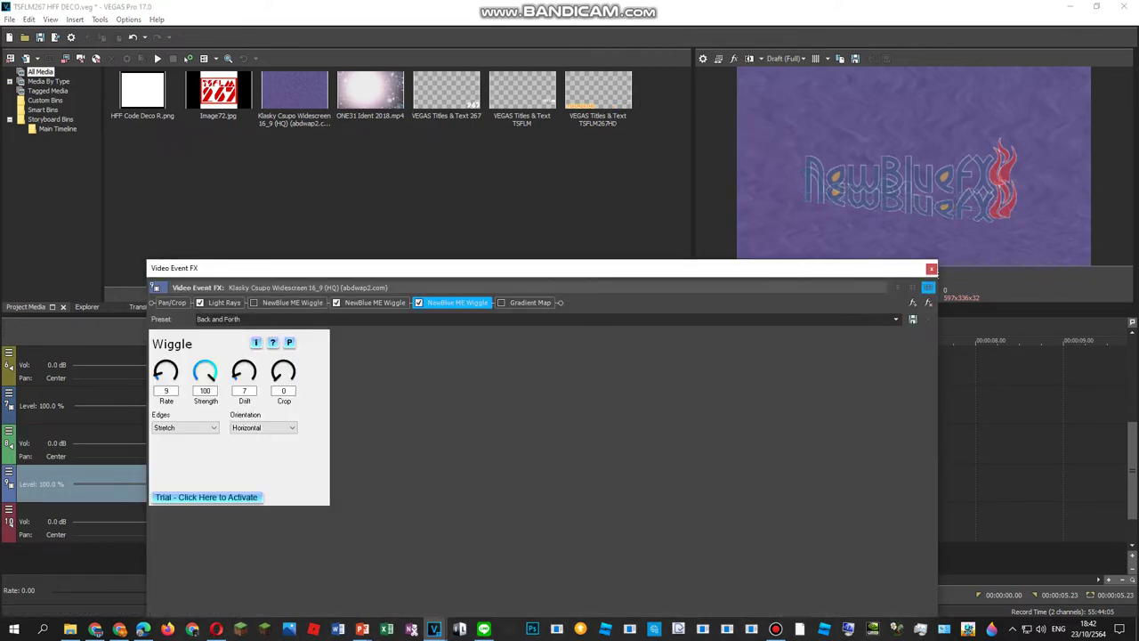
{"action": "left_click", "coordinate": [336, 302]}
{"action": "left_click", "coordinate": [420, 303]}
{"action": "left_click", "coordinate": [501, 303]}
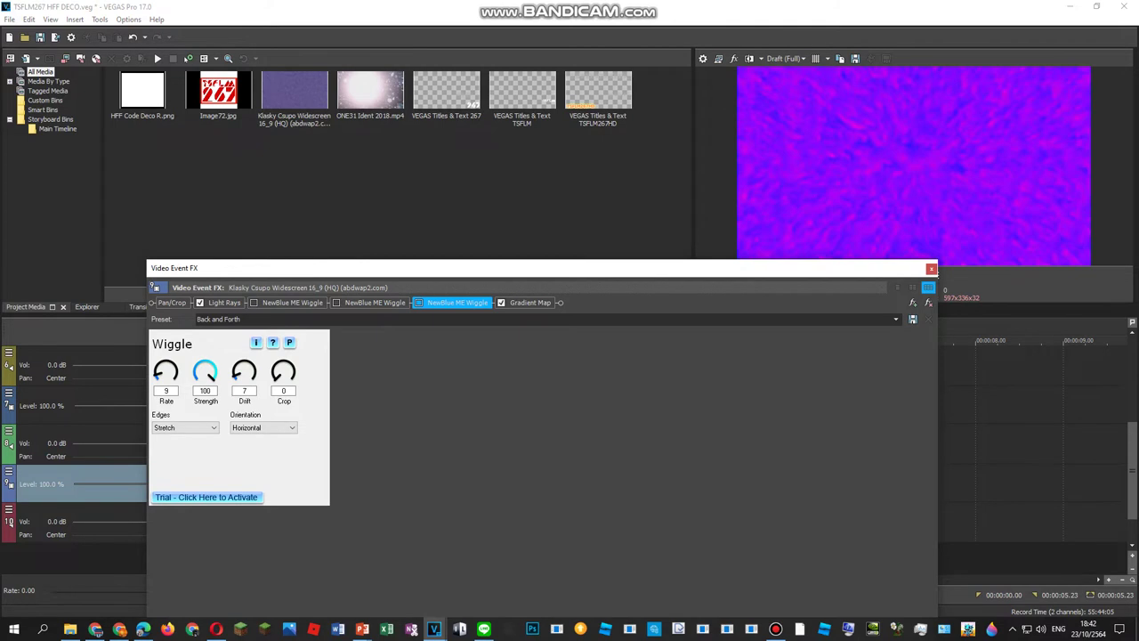
- Review the Light Rays effect and each colour point of the Radioup V12.1 Gradient Map, and close the video effects window
{"action": "left_click", "coordinate": [225, 303]}
{"action": "left_click", "coordinate": [530, 302]}
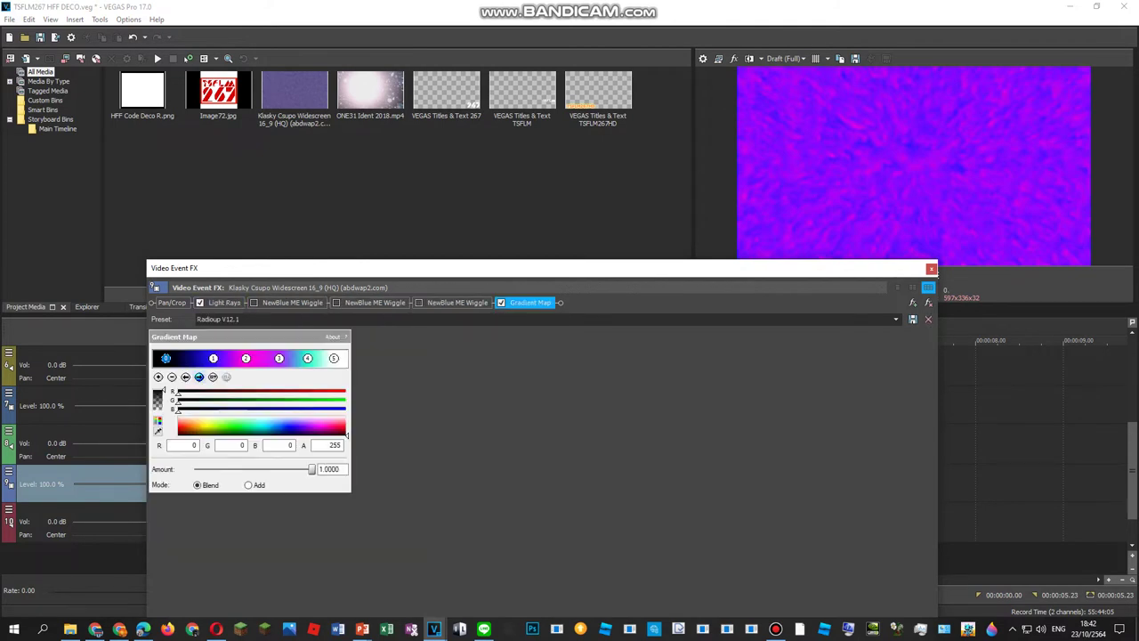
{"action": "left_click", "coordinate": [200, 378]}
{"action": "left_click", "coordinate": [200, 377]}
{"action": "left_click", "coordinate": [200, 377]}
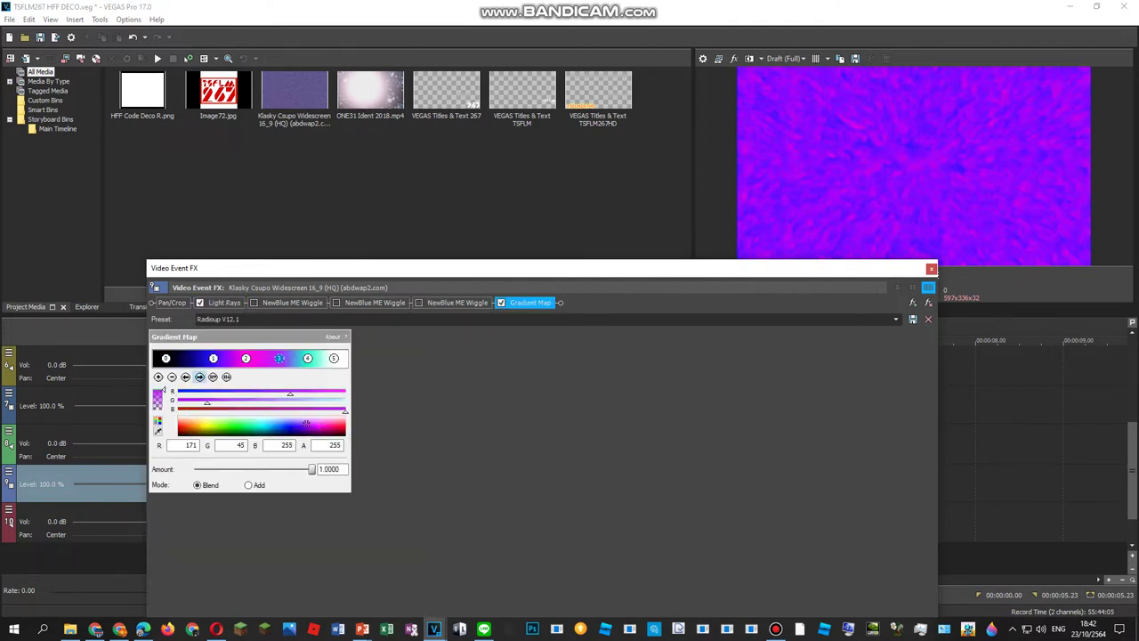
{"action": "left_click", "coordinate": [200, 378]}
{"action": "left_click", "coordinate": [200, 378]}
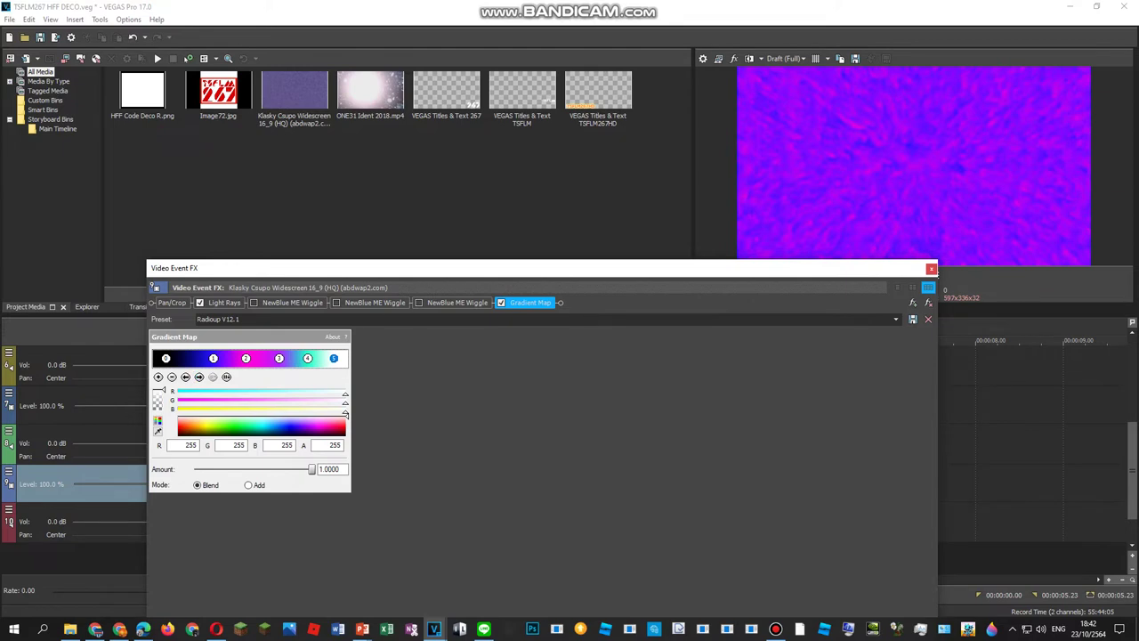
{"action": "left_click", "coordinate": [932, 268]}
- Enable IL Vocodex in the Klasky Csupo audio event's effect chain, close the effects window and play the clip
{"action": "right_click", "coordinate": [571, 524]}
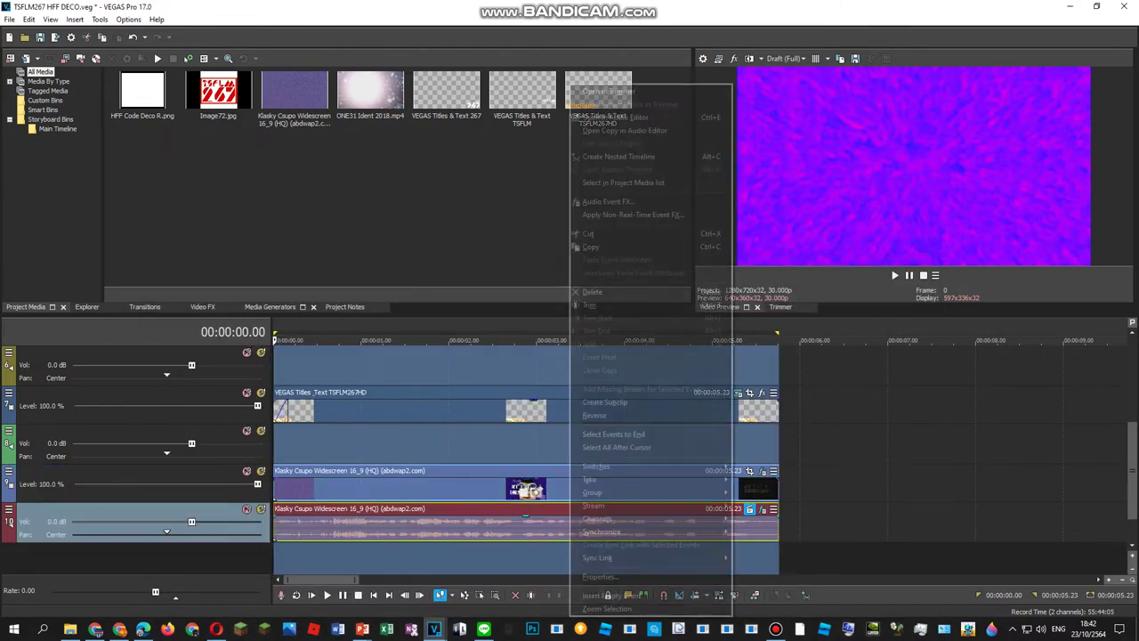
{"action": "left_click", "coordinate": [608, 202]}
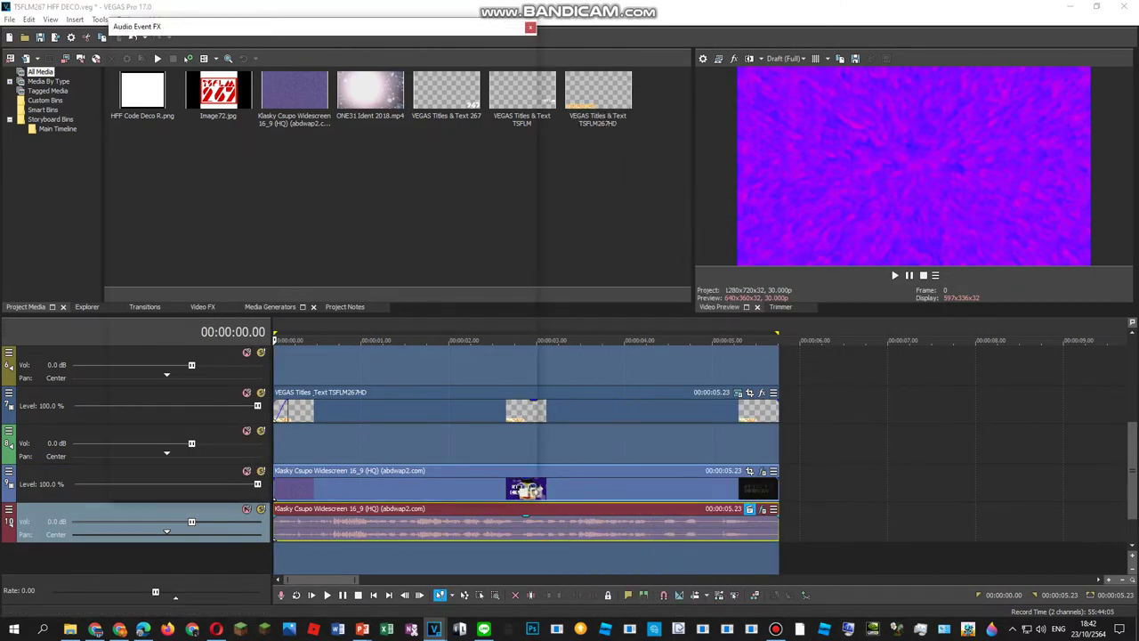
{"action": "left_click", "coordinate": [136, 60]}
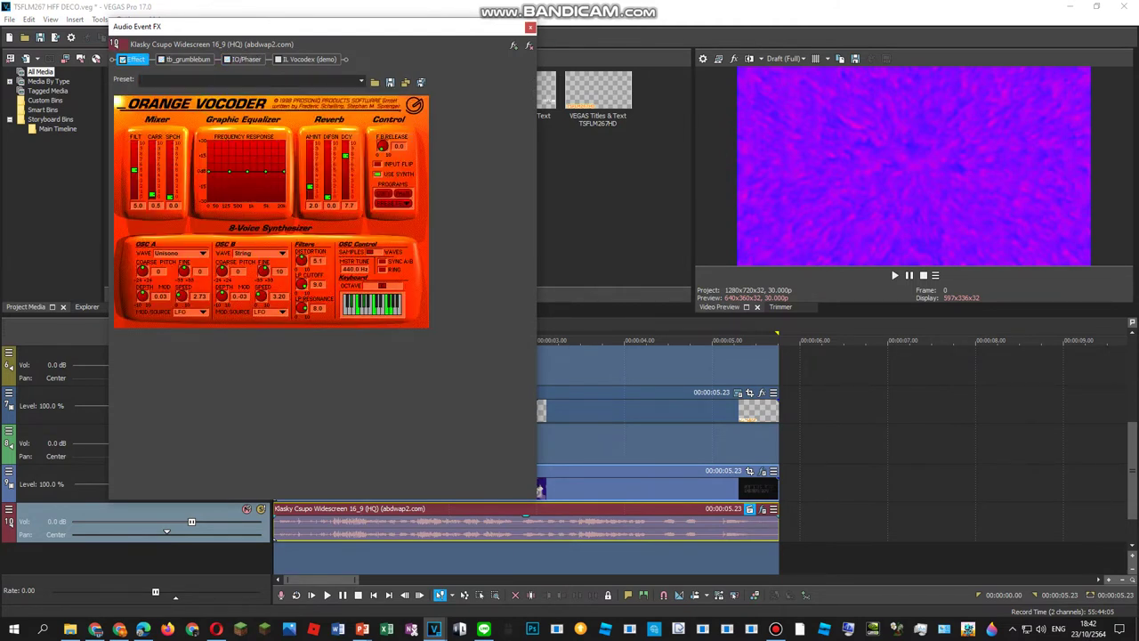
{"action": "left_click", "coordinate": [307, 58]}
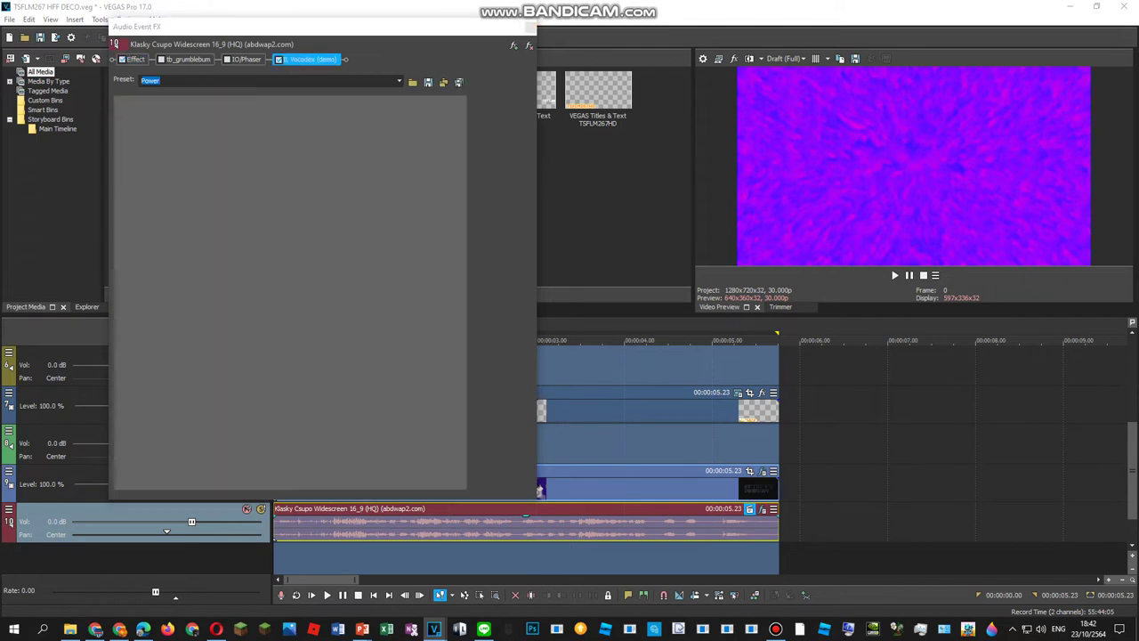
{"action": "left_click", "coordinate": [530, 28]}
{"action": "left_click", "coordinate": [490, 443]}
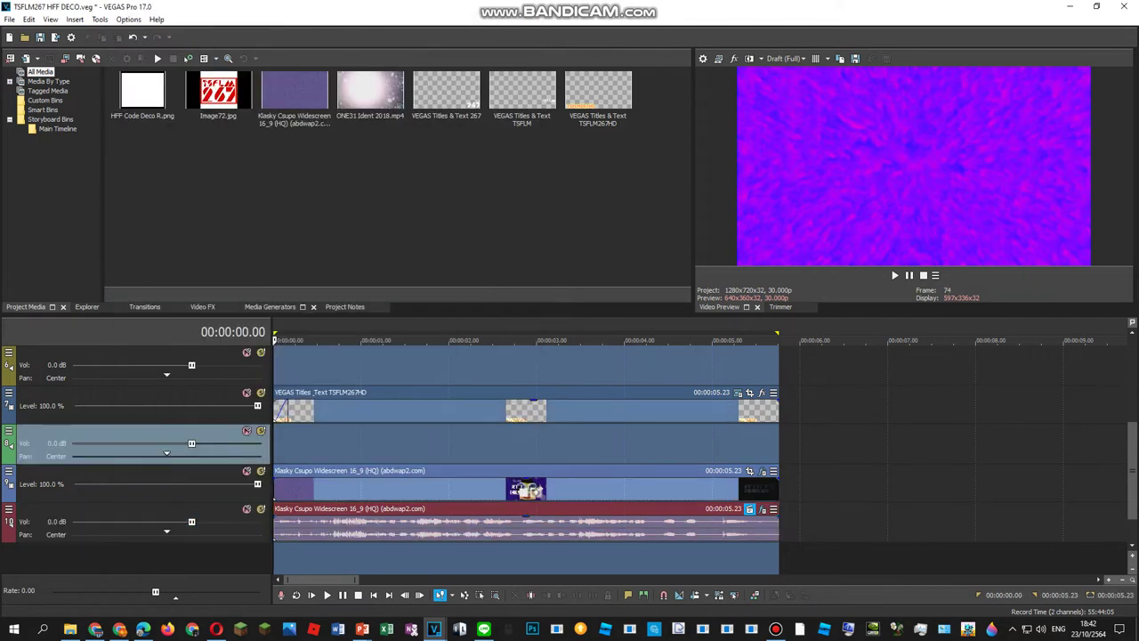
{"action": "key", "text": "space"}
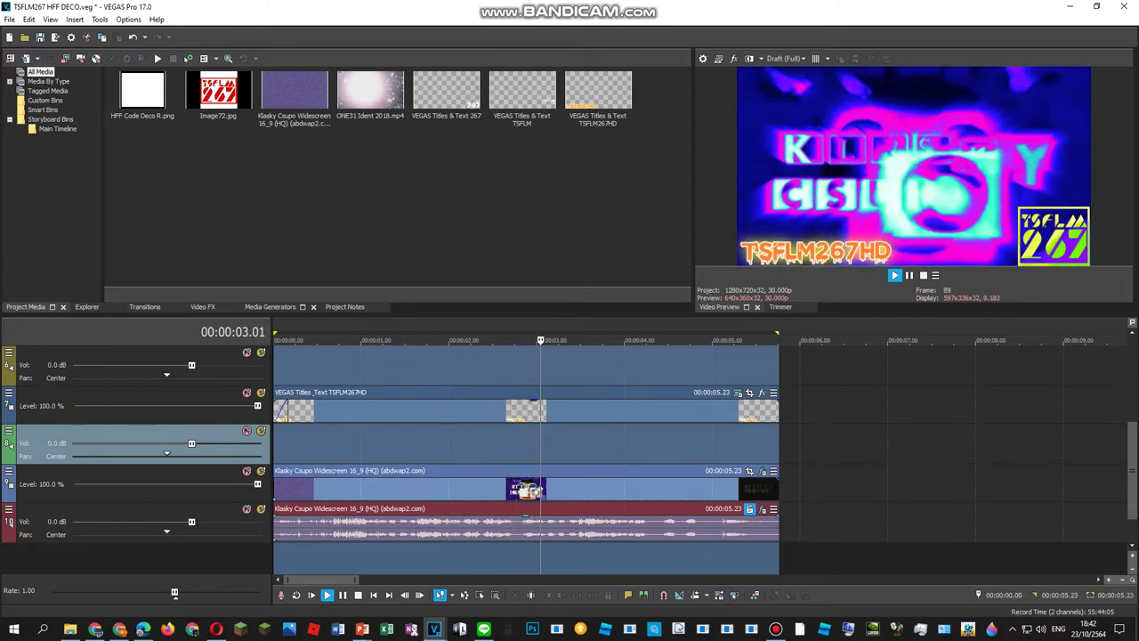
- Compare the Klasky Csupo audio event's IL Vocodex settings with the Radioup V12.1 tutorial in the browser, return to VEGAS Pro and play the clip
{"action": "right_click", "coordinate": [696, 523]}
{"action": "left_click", "coordinate": [735, 202]}
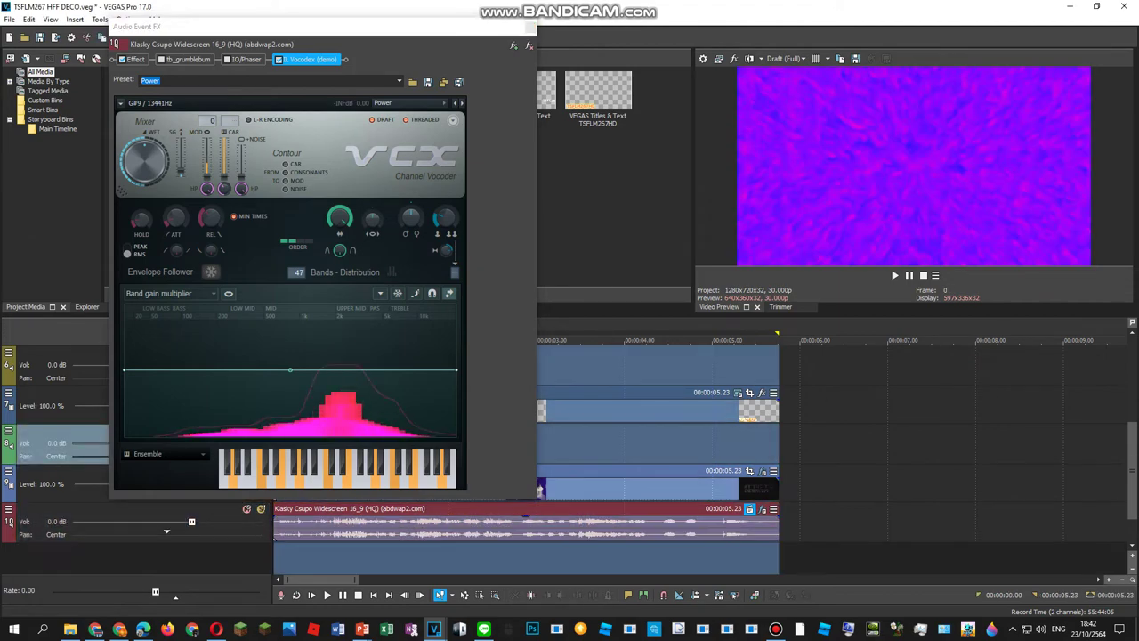
{"action": "left_click", "coordinate": [142, 629]}
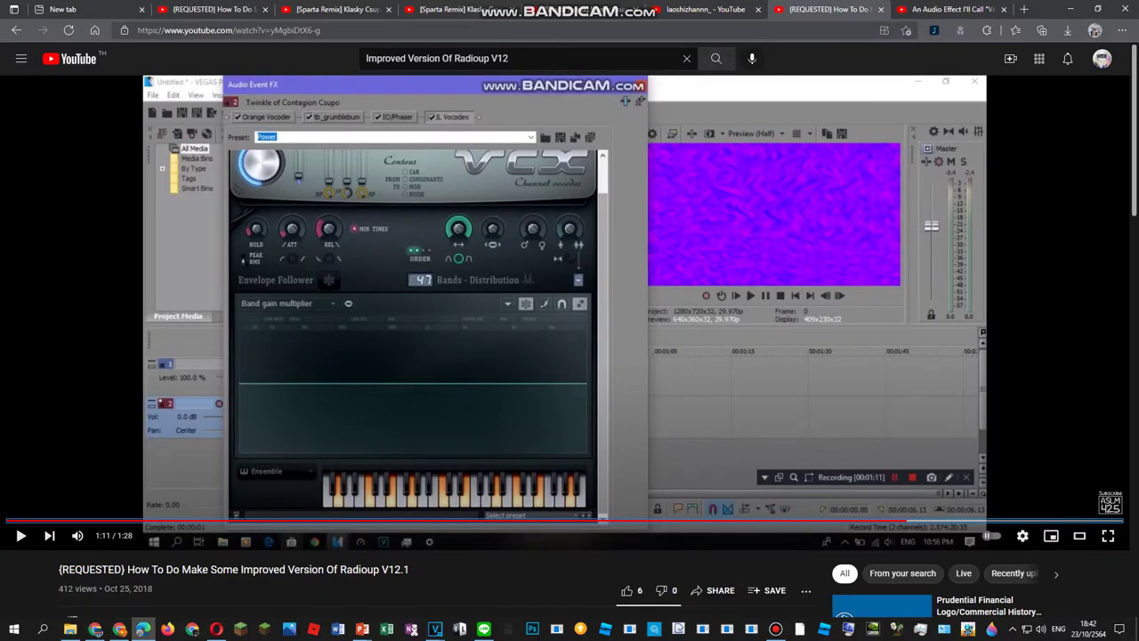
{"action": "mouse_move", "coordinate": [434, 629]}
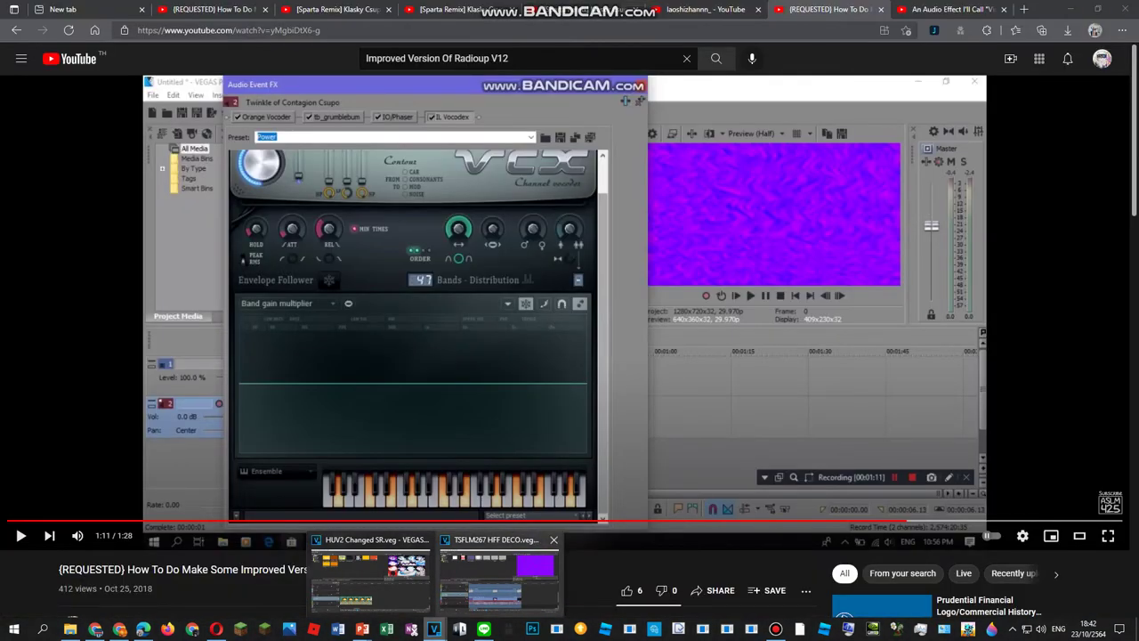
{"action": "left_click", "coordinate": [498, 578]}
{"action": "left_click", "coordinate": [588, 409]}
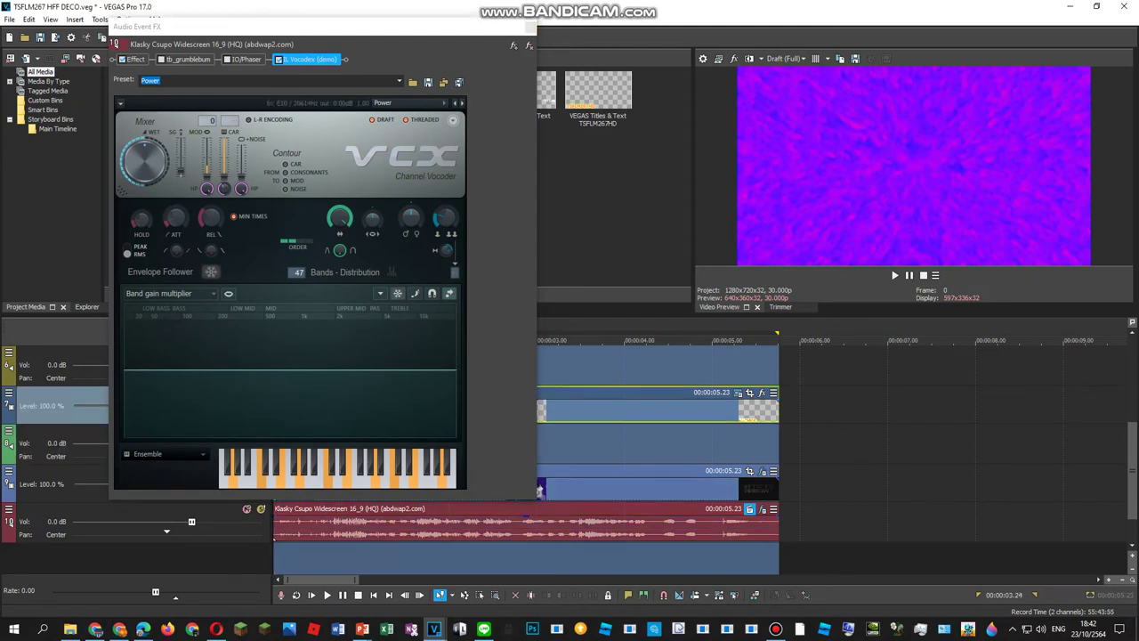
{"action": "key", "text": "space"}
{"action": "mouse_move", "coordinate": [143, 629]}
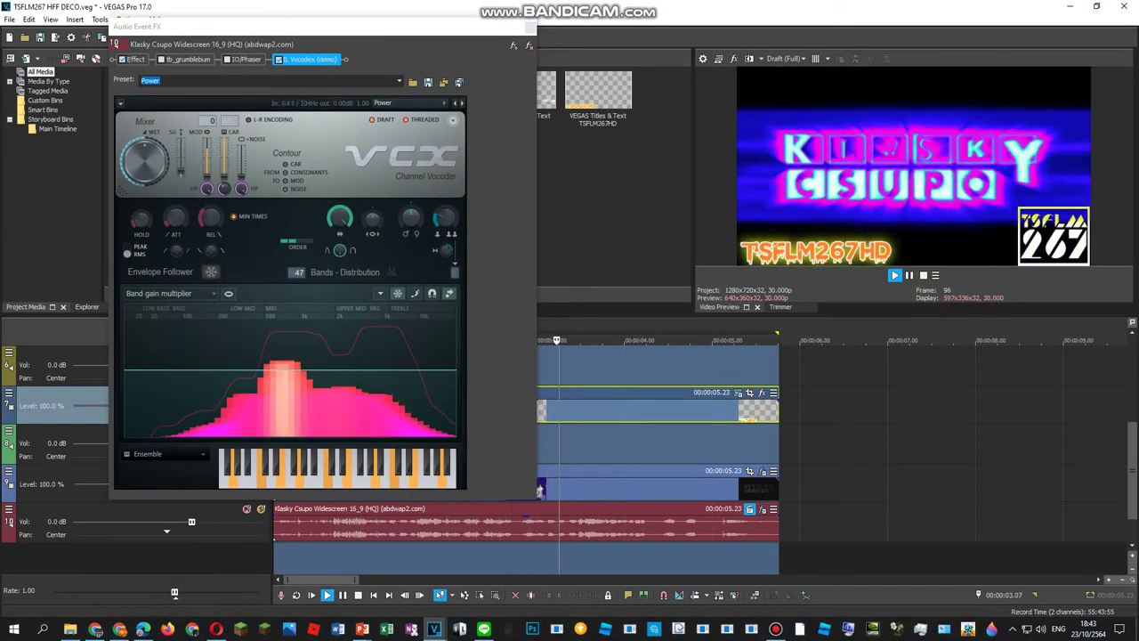
- Try the Power carrier tone in IL Vocodex and play the clip with it
{"action": "left_click", "coordinate": [167, 454]}
{"action": "left_click", "coordinate": [299, 478]}
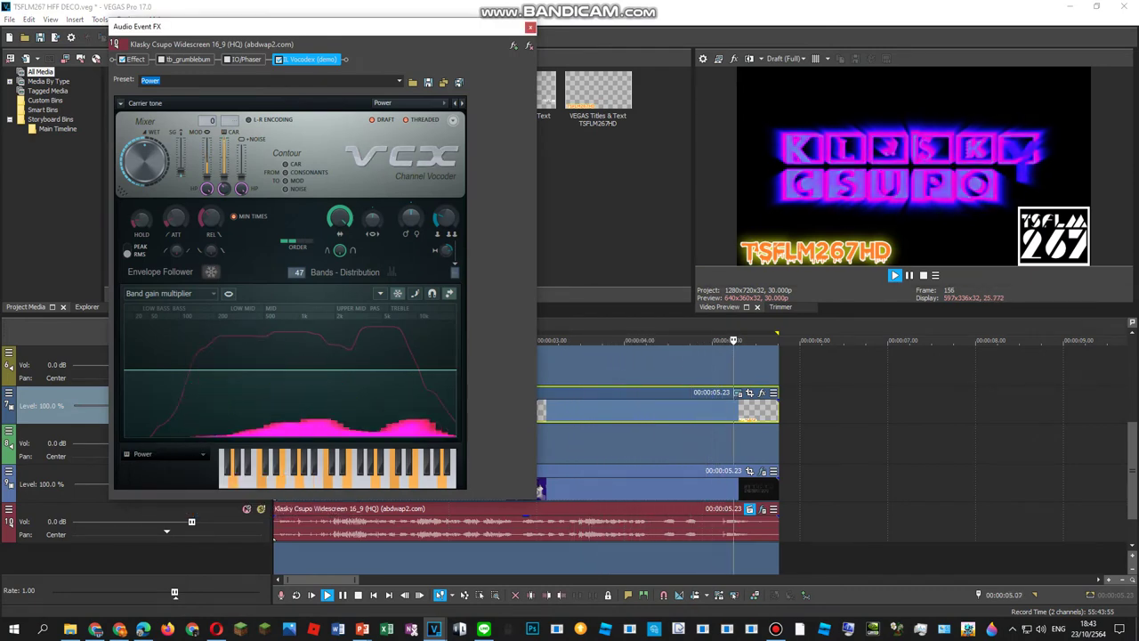
{"action": "left_click", "coordinate": [605, 443]}
{"action": "key", "text": "space"}
- Reduce the IL Vocodex band width, set the carrier tone to Ensemble and play the clip
{"action": "left_click", "coordinate": [164, 454]}
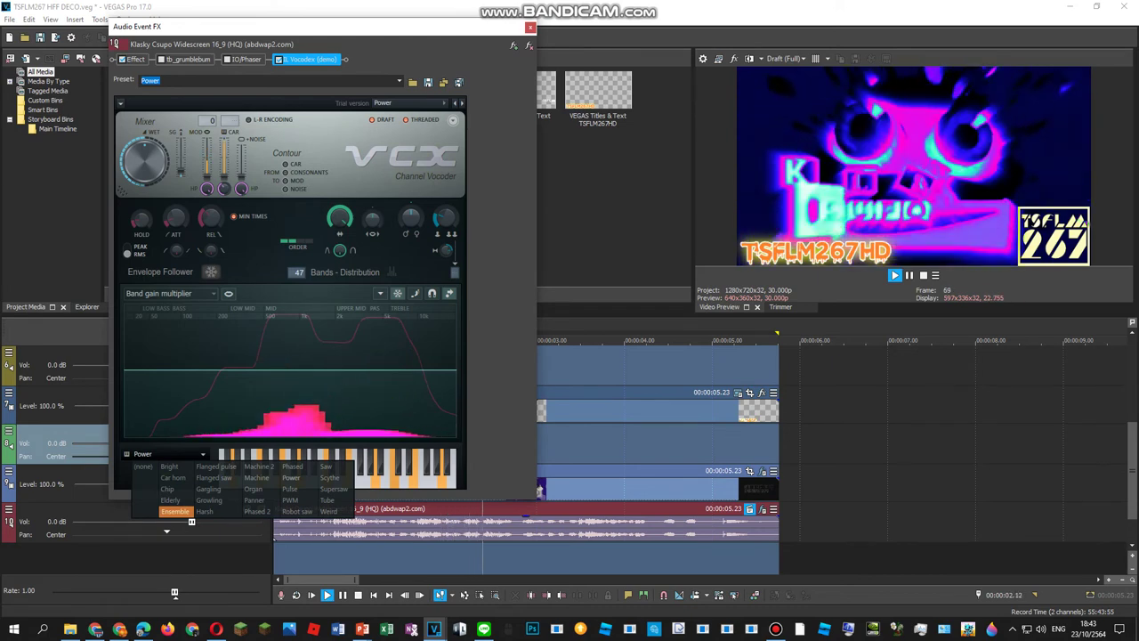
{"action": "mouse_move", "coordinate": [143, 628]}
{"action": "mouse_move", "coordinate": [144, 578]}
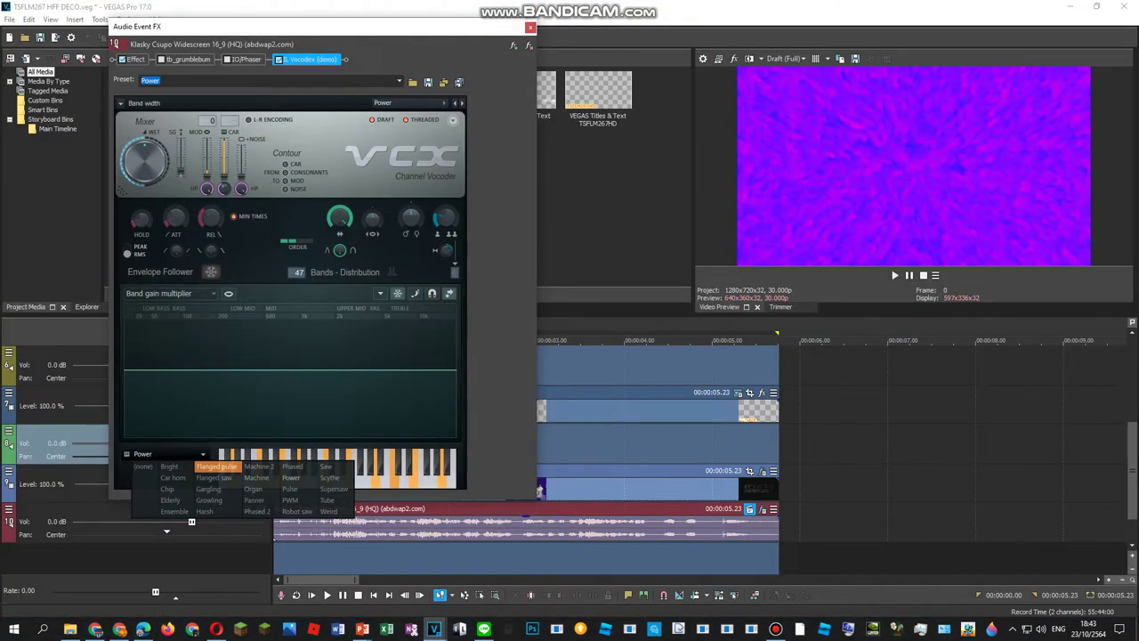
{"action": "left_click_drag", "start_coordinate": [339, 219], "coordinate": [339, 280]}
{"action": "left_click", "coordinate": [167, 454]}
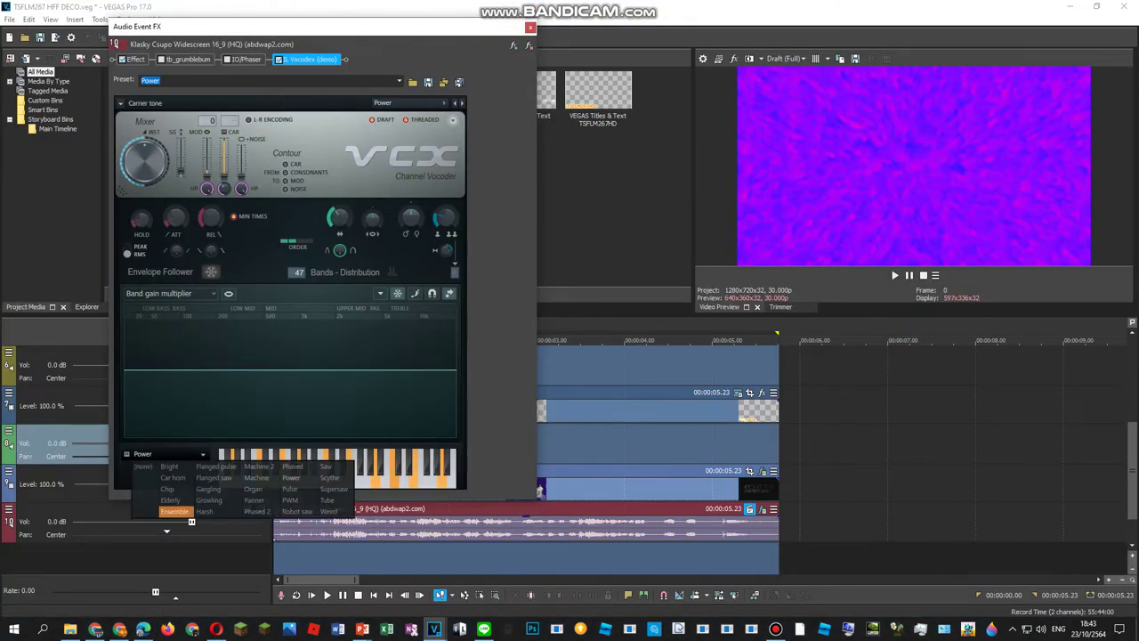
{"action": "left_click", "coordinate": [176, 512]}
{"action": "double_click", "coordinate": [302, 558]}
{"action": "key", "text": "space"}
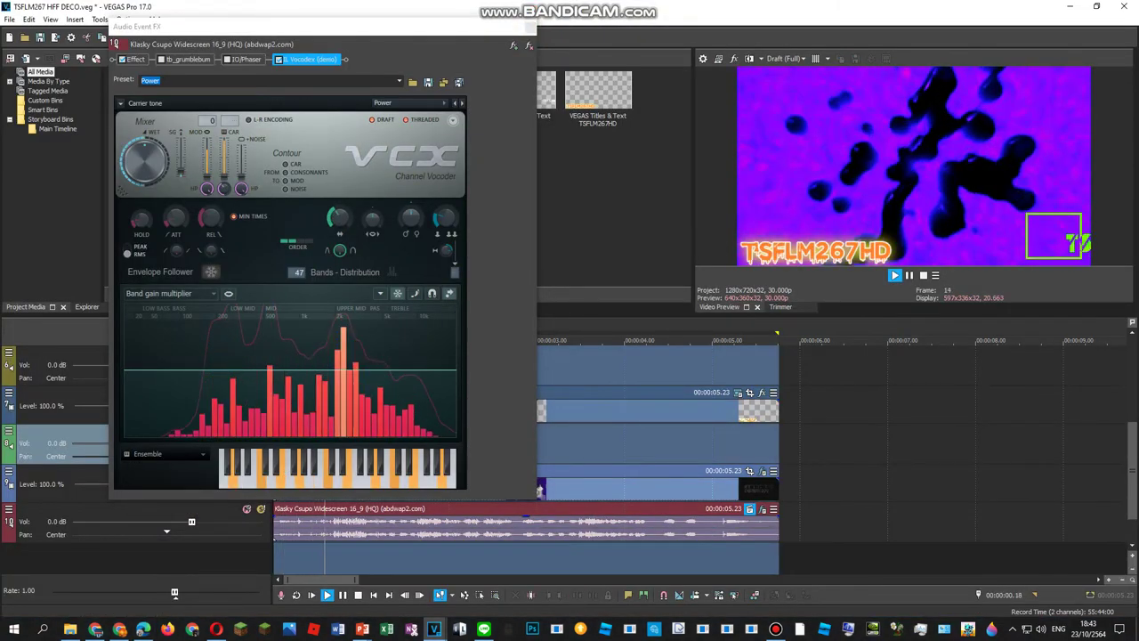
- Load the Clearer preset in IL Vocodex, play the clip to check its sound, and close the audio effects window
{"action": "left_click", "coordinate": [392, 104]}
{"action": "left_click", "coordinate": [384, 214]}
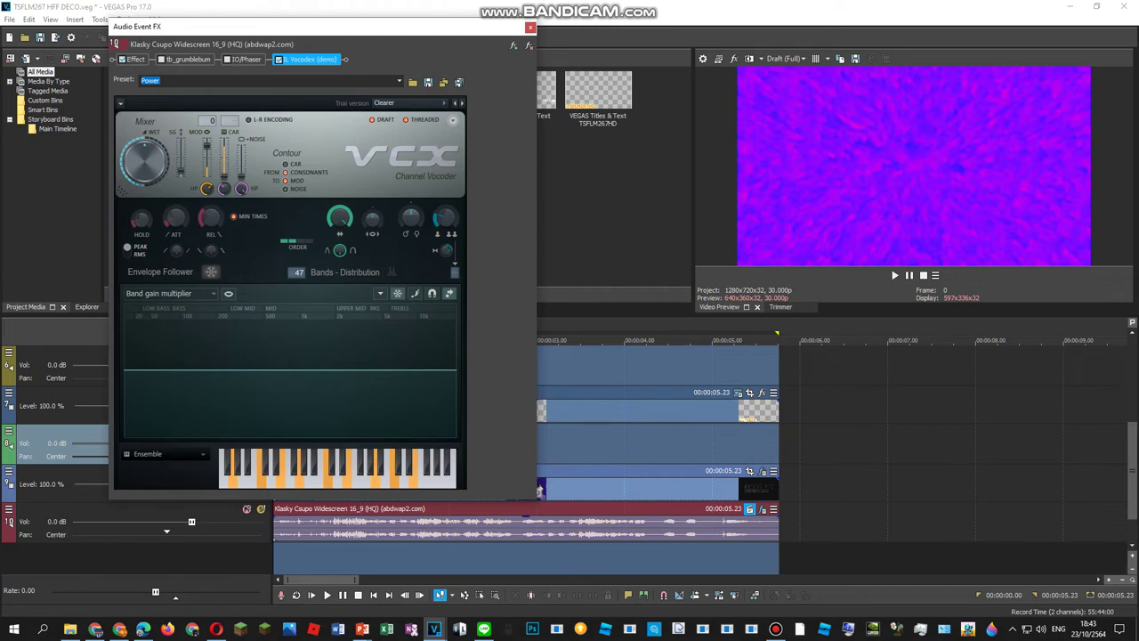
{"action": "key", "text": "space"}
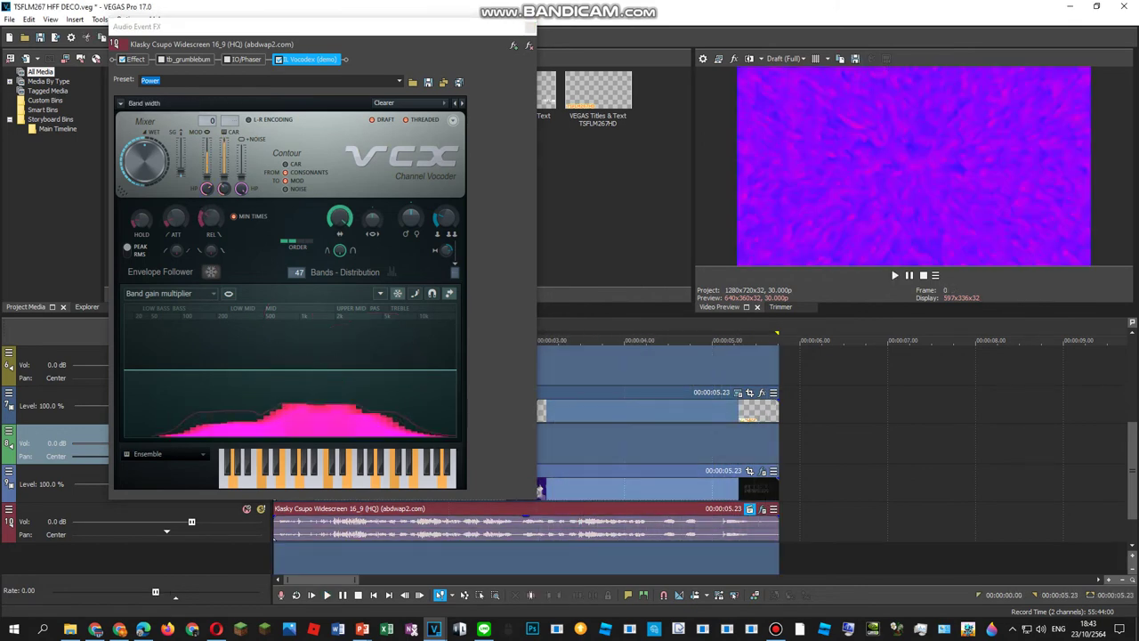
{"action": "key", "text": "space"}
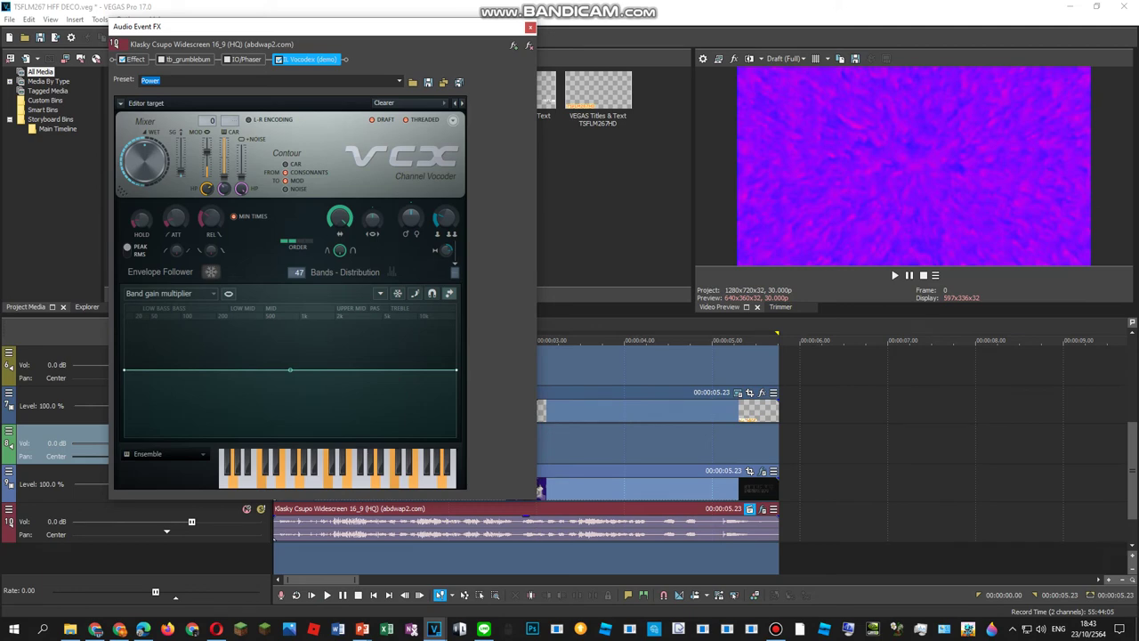
{"action": "double_click", "coordinate": [669, 444]}
{"action": "key", "text": "space"}
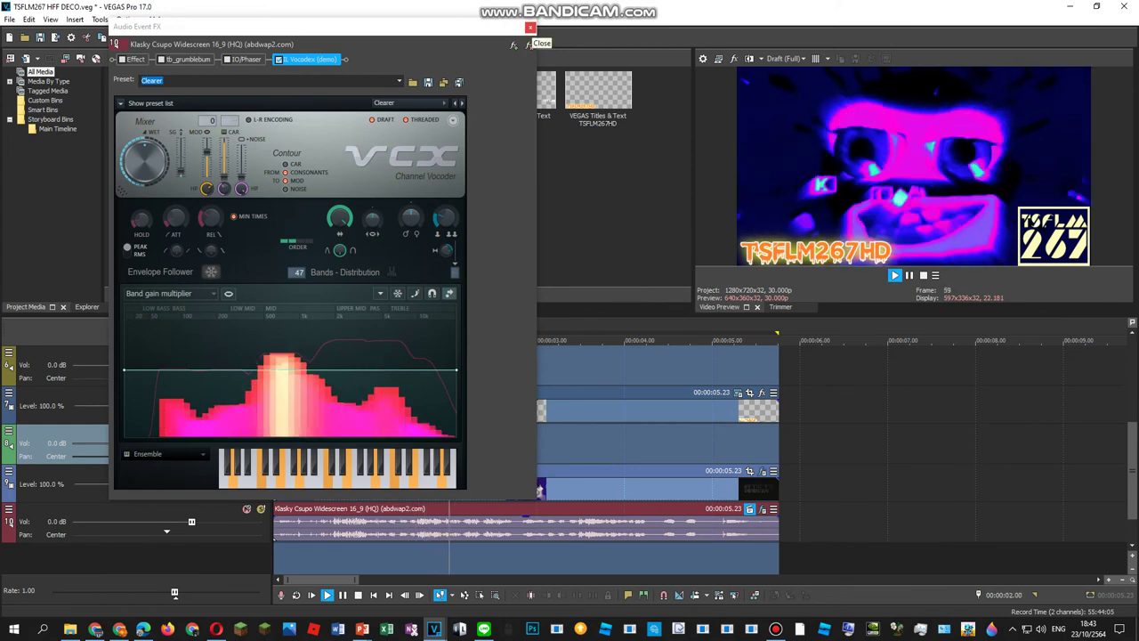
{"action": "left_click", "coordinate": [531, 27]}
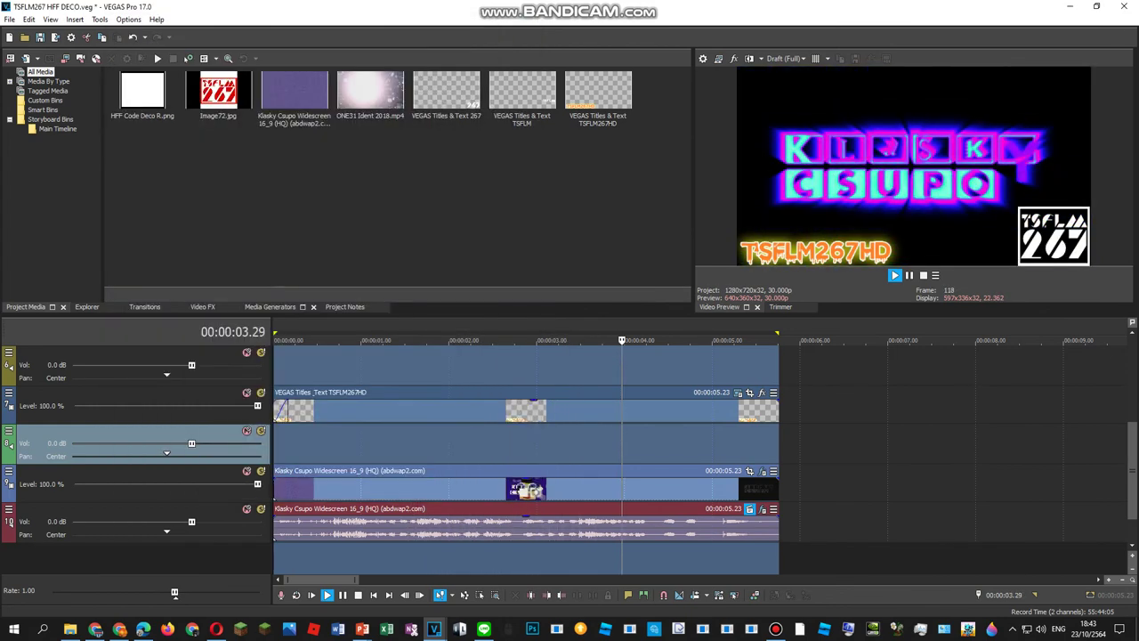
{"action": "key", "text": "space"}
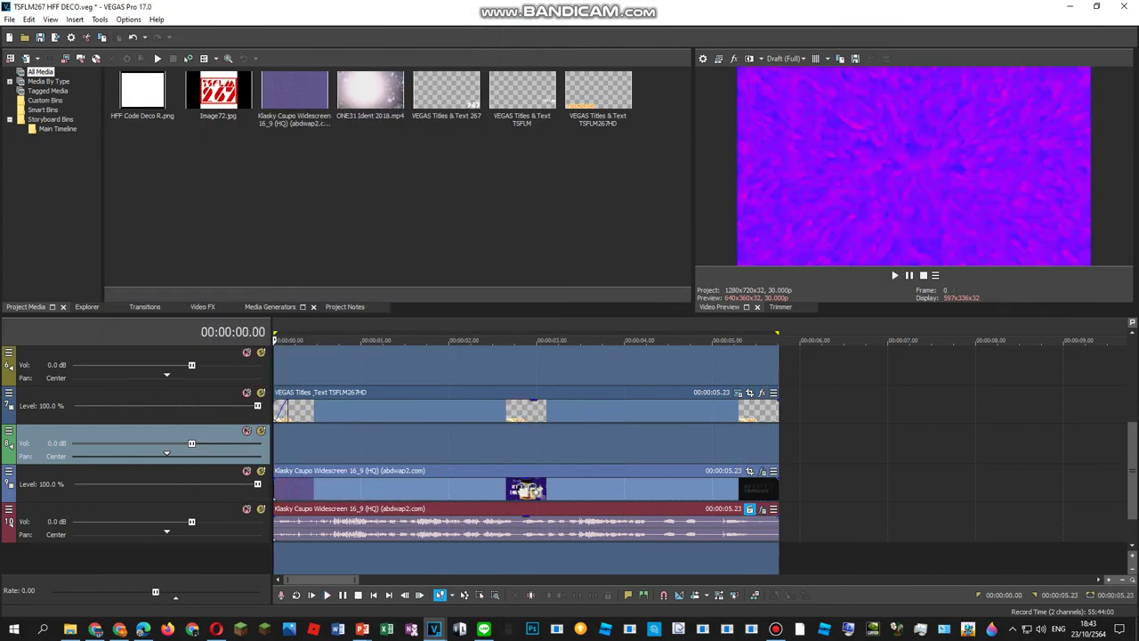
- Render to E:\New folder as Video for Windows, HD 1080-60i YUV, named "Klasky Csupo Robot Logo With Radioup V12.1 VOCODEX", and switch to the browser
{"action": "left_click", "coordinate": [55, 37]}
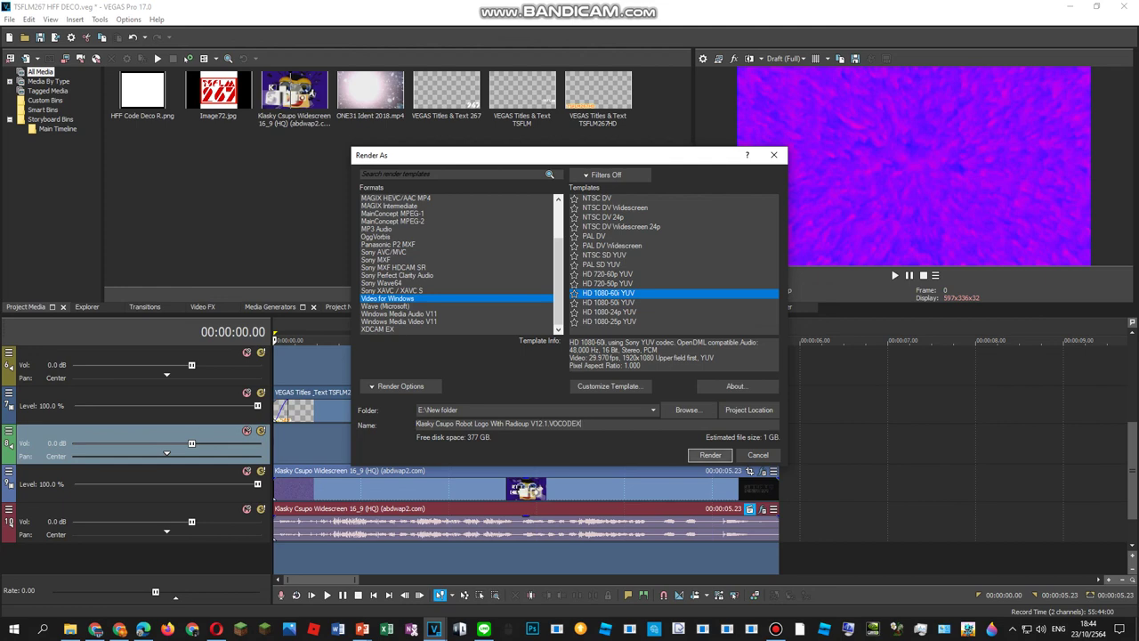
{"action": "left_click", "coordinate": [710, 454]}
{"action": "left_click", "coordinate": [142, 629]}
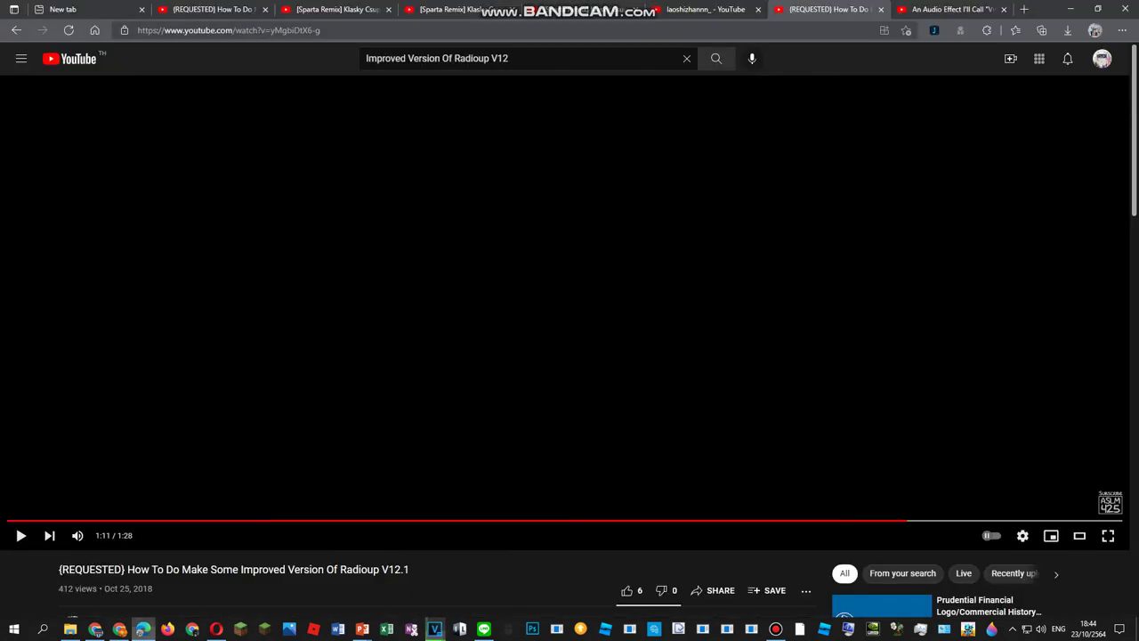